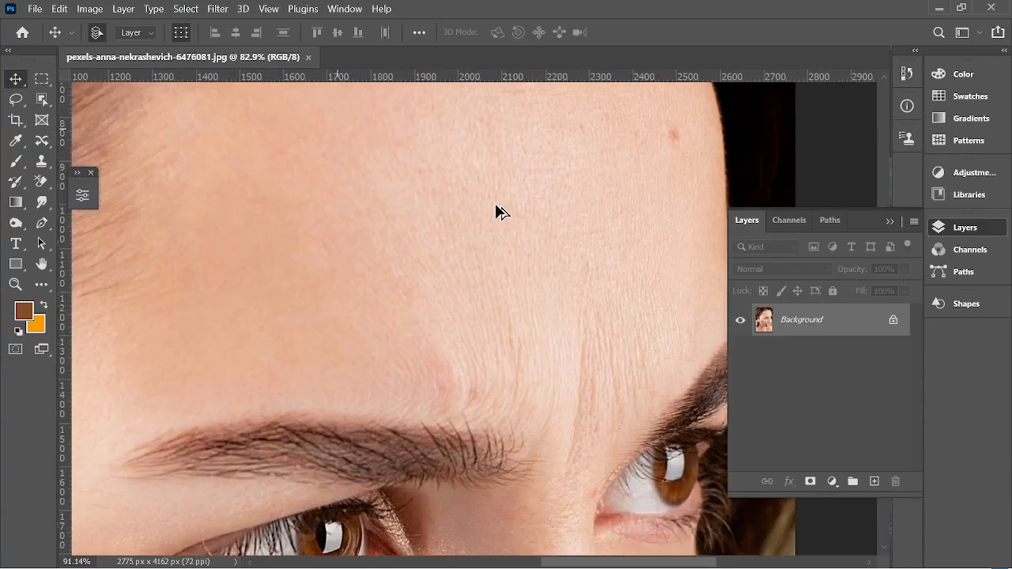
Duplicate the Background layer of the portrait.
scroll(501, 282, "down", 1)
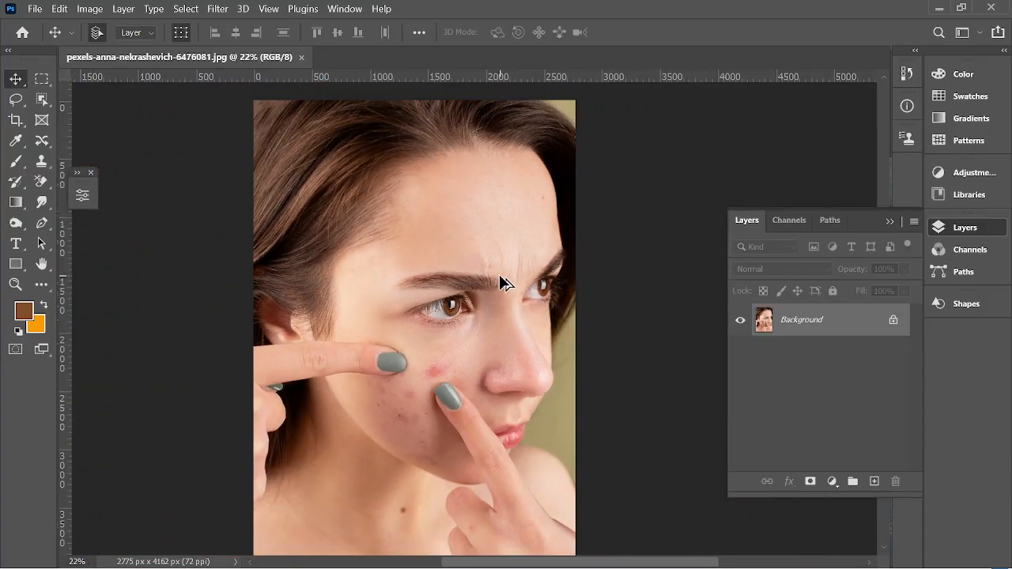
scroll(493, 287, "down", 1)
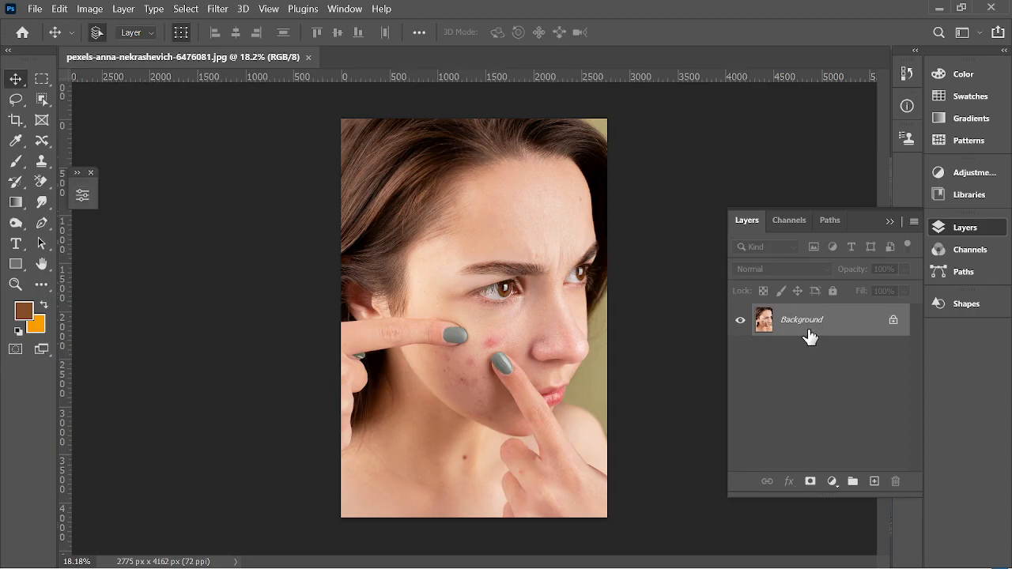
key("ctrl+j")
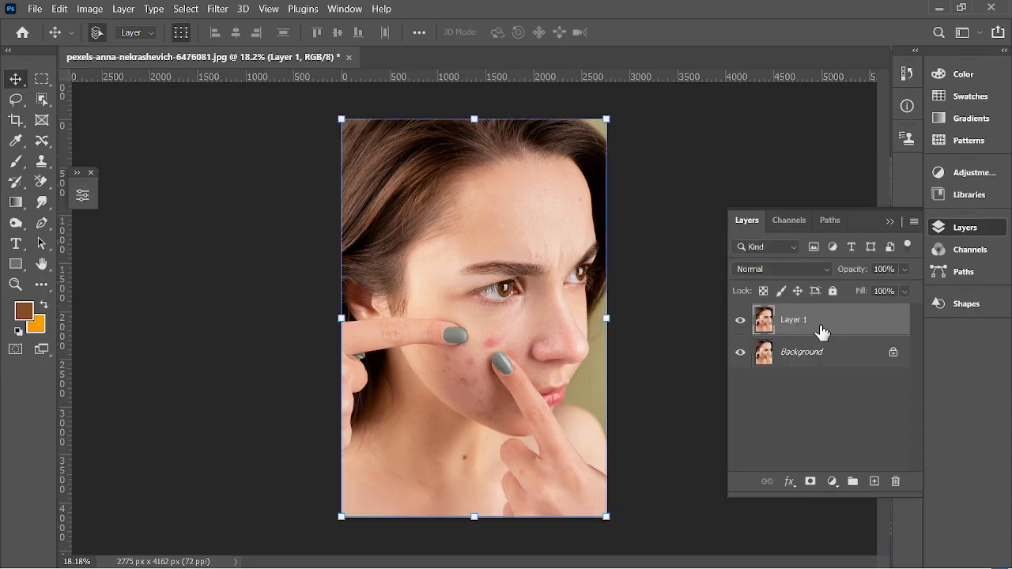
Remove the large red pimple between the fingertips on Layer 1 with the Spot Healing Brush at size 175.
left_click(676, 328)
scroll(656, 340, "up", 2)
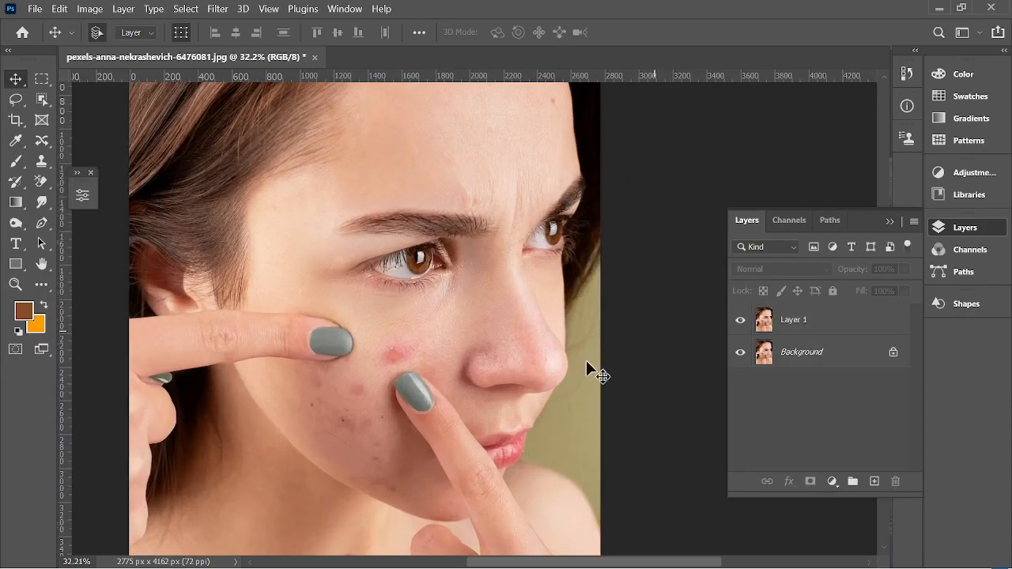
left_click(42, 98)
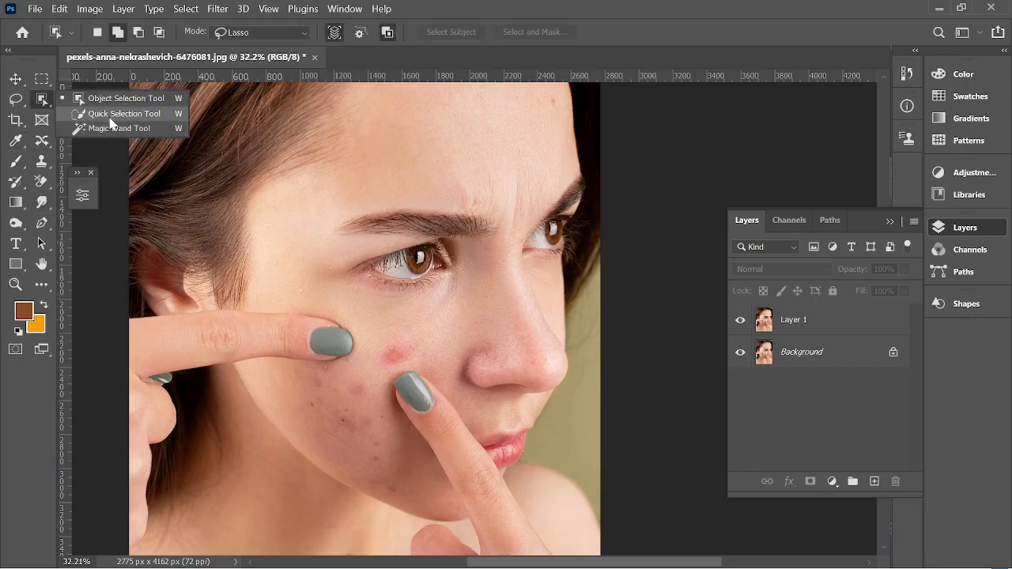
left_click(42, 140)
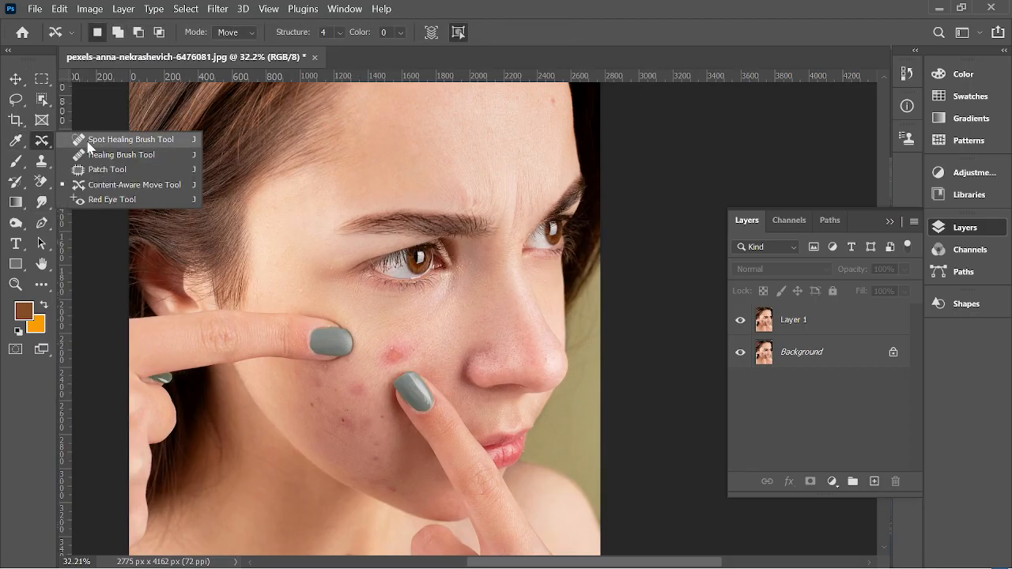
left_click(89, 141)
left_click(779, 326)
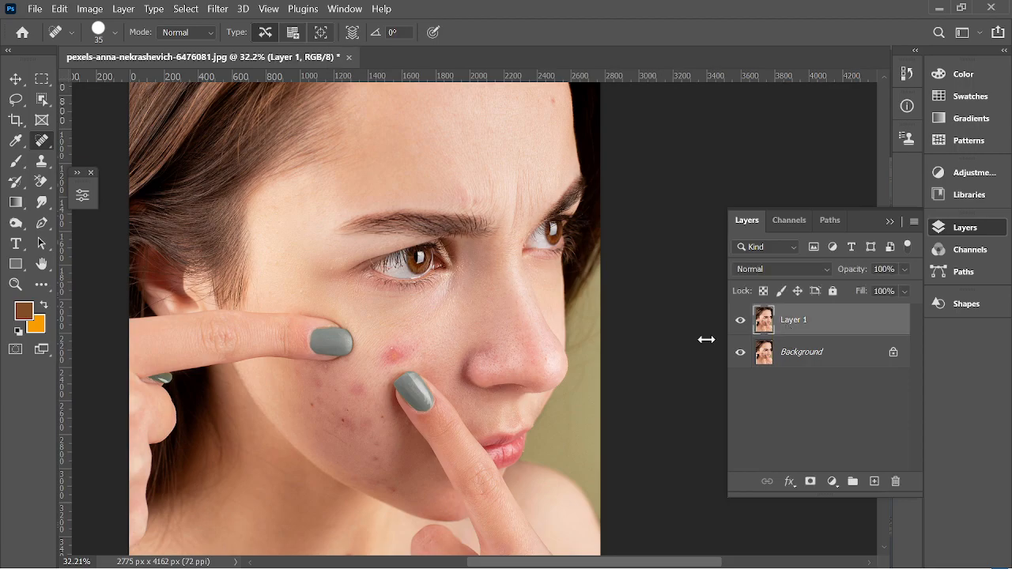
key("bracketright")
left_click(393, 357)
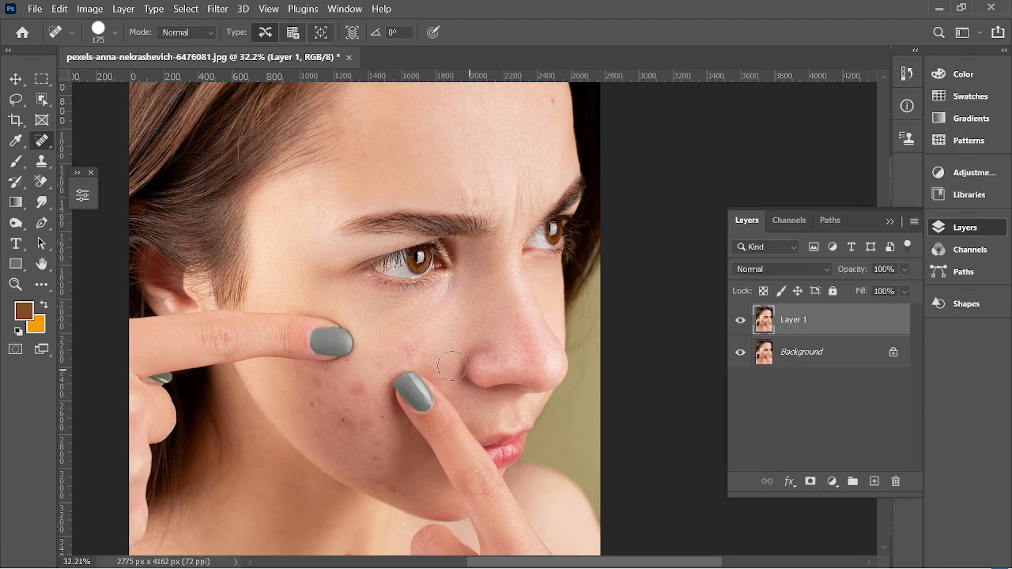
Heal the smaller acne spots across the cheek and jaw with the Spot Healing Brush at size 125.
key("bracketleft")
left_click(346, 420)
left_click(358, 390)
left_click(341, 395)
left_click(388, 418)
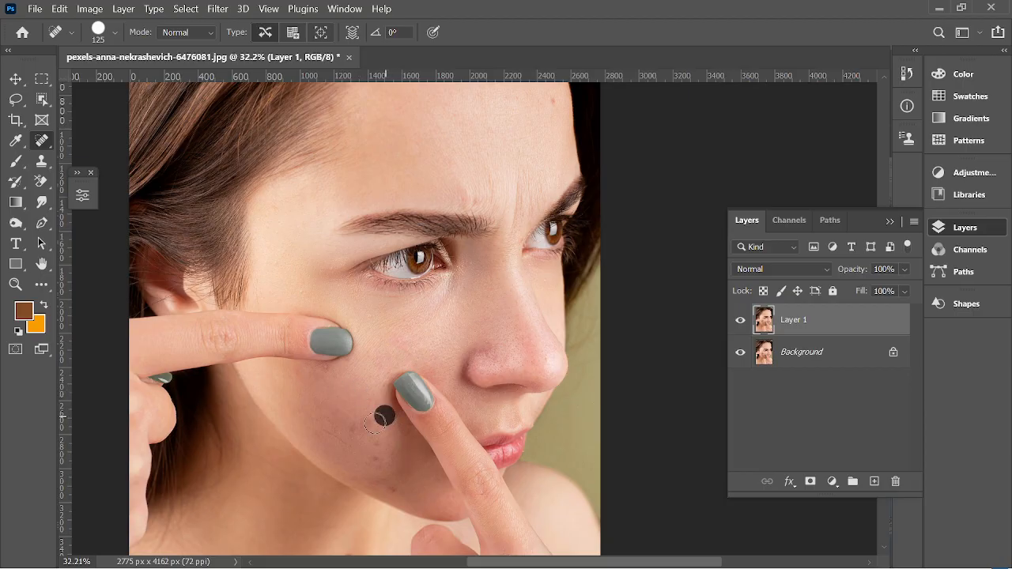
left_click(363, 426)
left_click(373, 439)
left_click(373, 460)
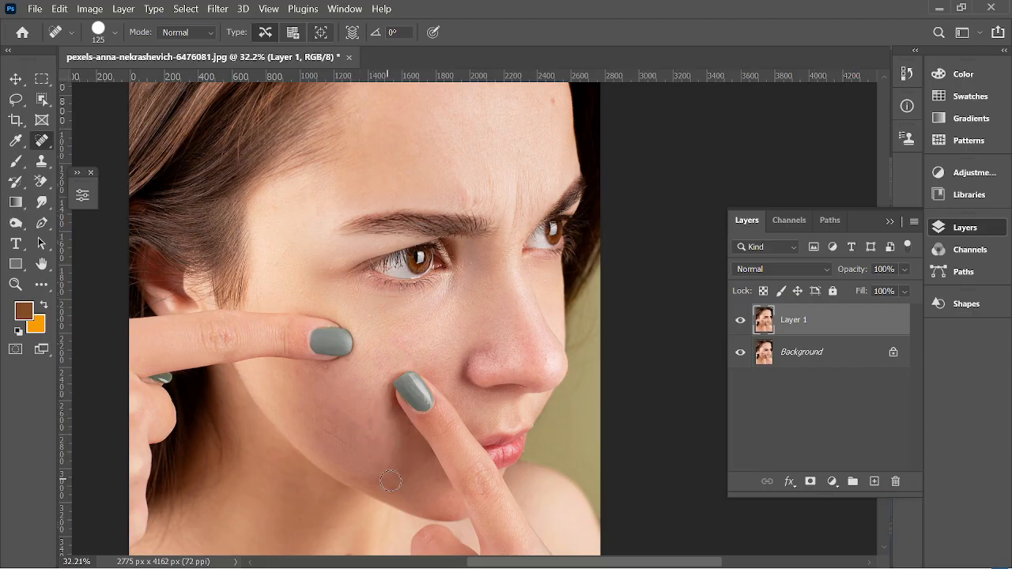
left_click(392, 487)
left_click(382, 485)
Heal the forehead mole, the spot below the upper fingernail and the mole on the neck.
scroll(366, 143, "up", 2)
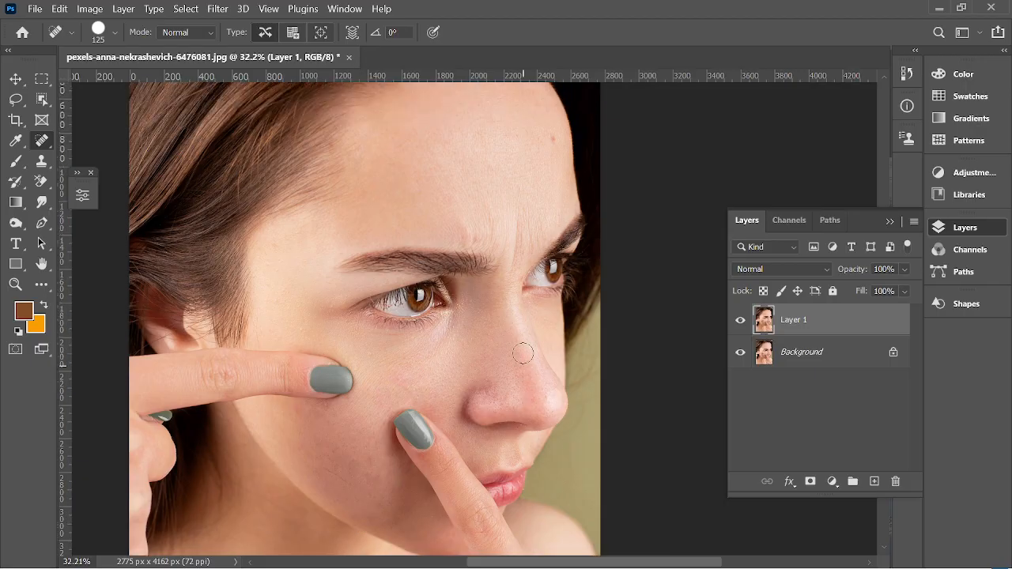
left_click(554, 153)
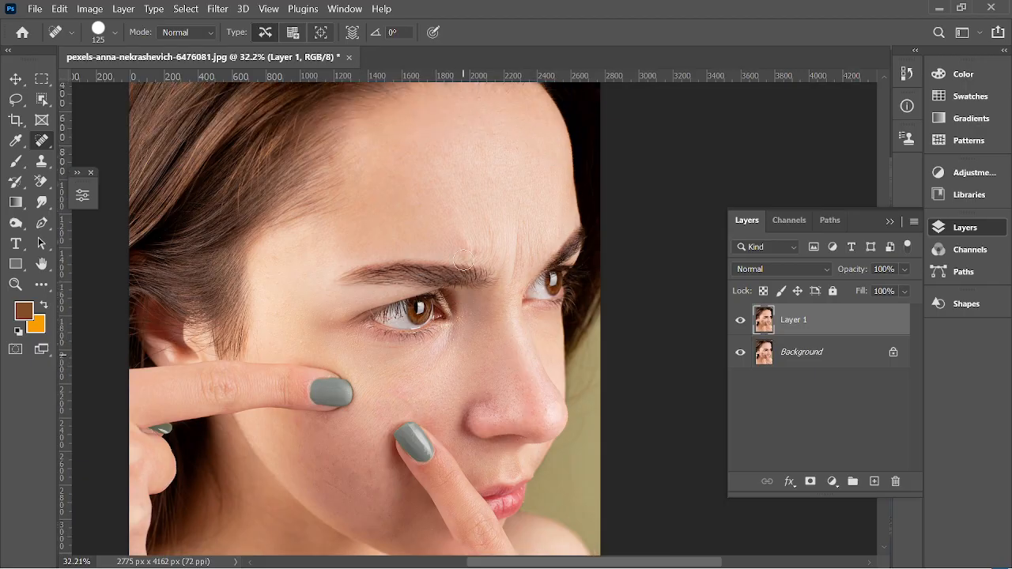
scroll(406, 311, "down", 4)
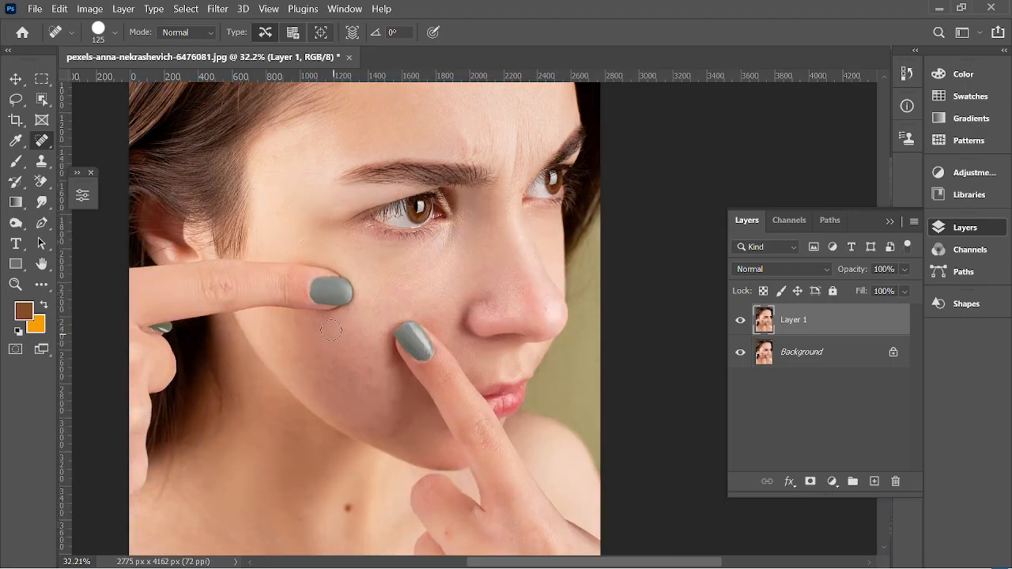
left_click(331, 330)
scroll(366, 456, "down", 2)
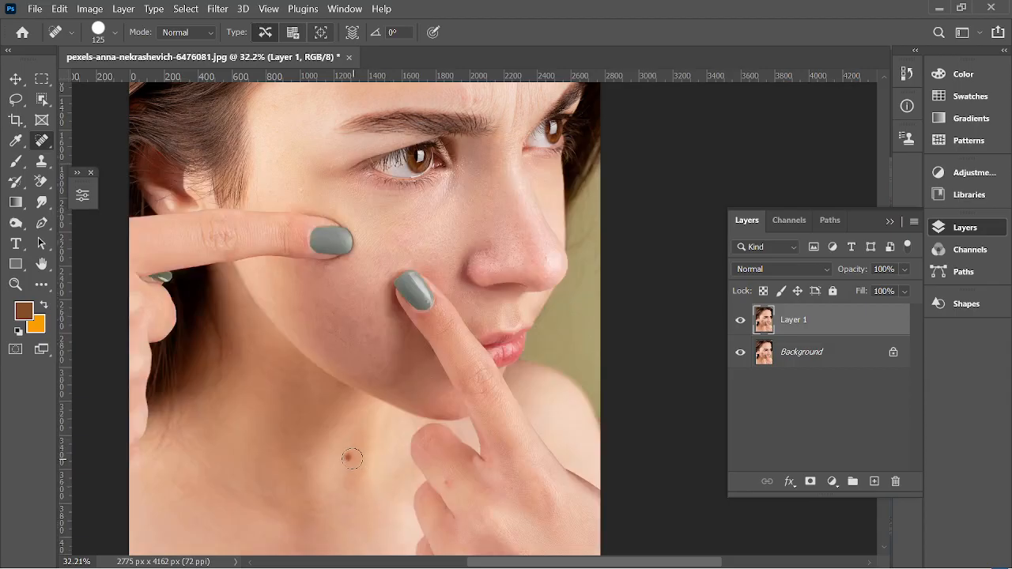
left_click(352, 459)
Heal the remaining small spot on the cheek between the two fingernails and check the whole face.
scroll(357, 429, "down", 4)
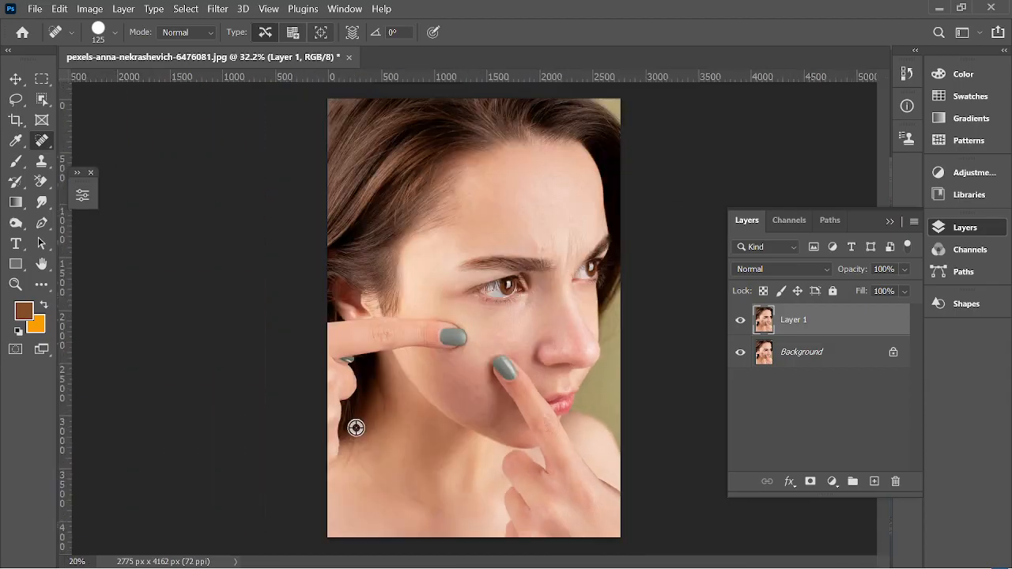
scroll(555, 290, "up", 4)
scroll(498, 340, "up", 3)
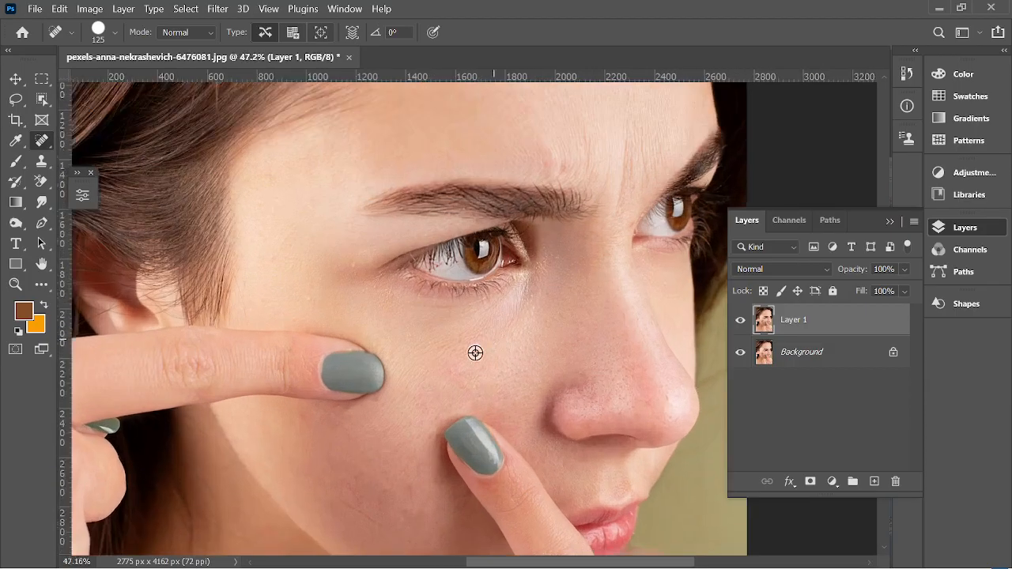
left_click(438, 379)
scroll(403, 367, "up", 2)
scroll(368, 358, "down", 6)
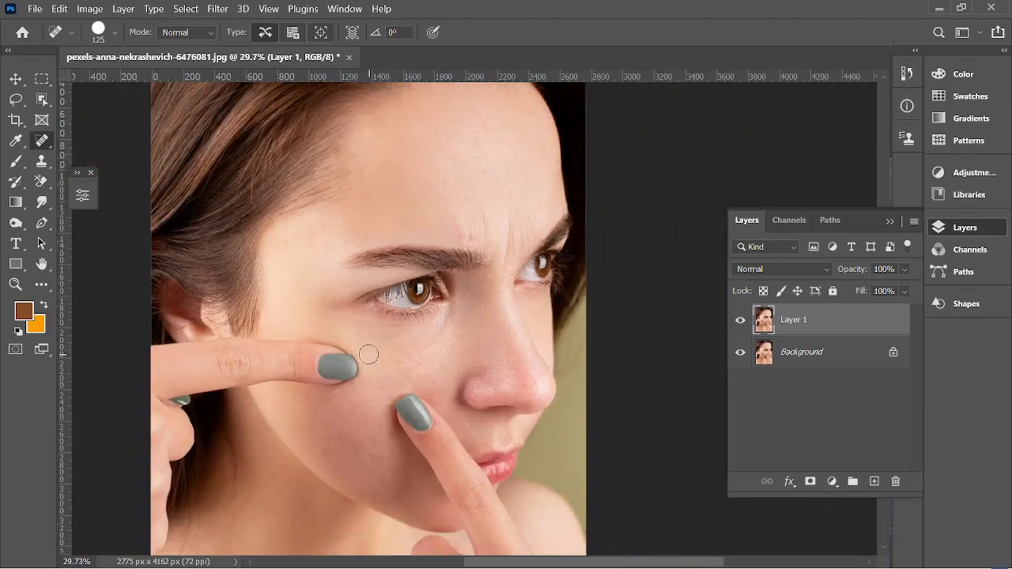
scroll(599, 346, "up", 2)
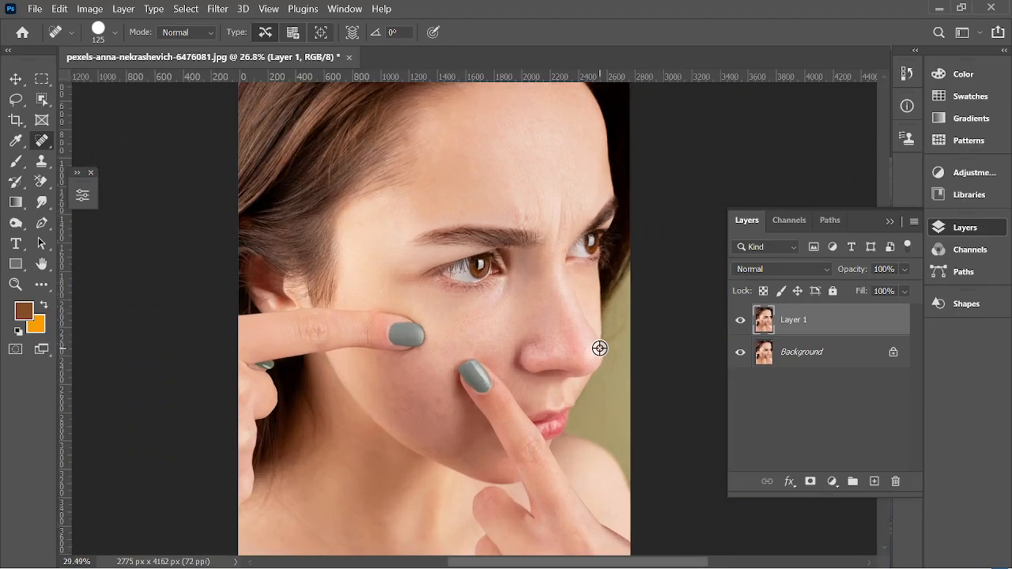
Invert the colours of Layer 1 and set its blend mode to Vivid Light.
left_click(15, 79)
left_click(156, 148)
scroll(226, 219, "down", 1)
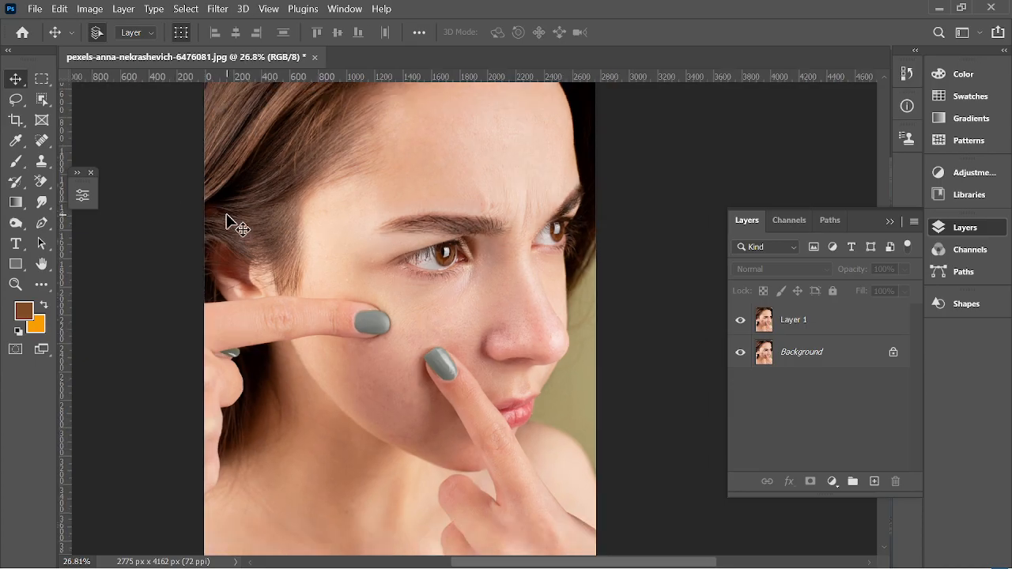
left_click(794, 325)
scroll(490, 286, "down", 1)
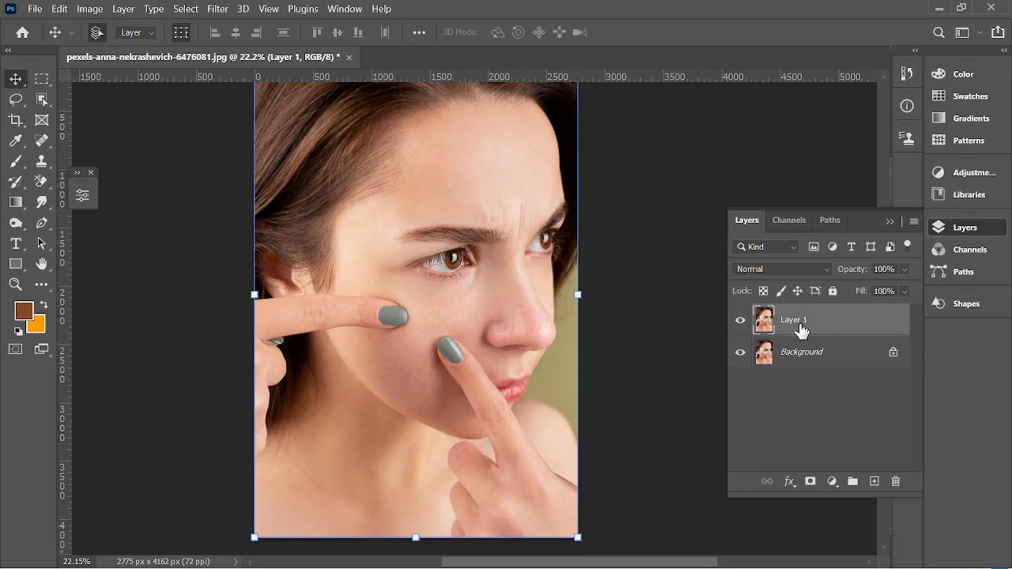
key("ctrl+i")
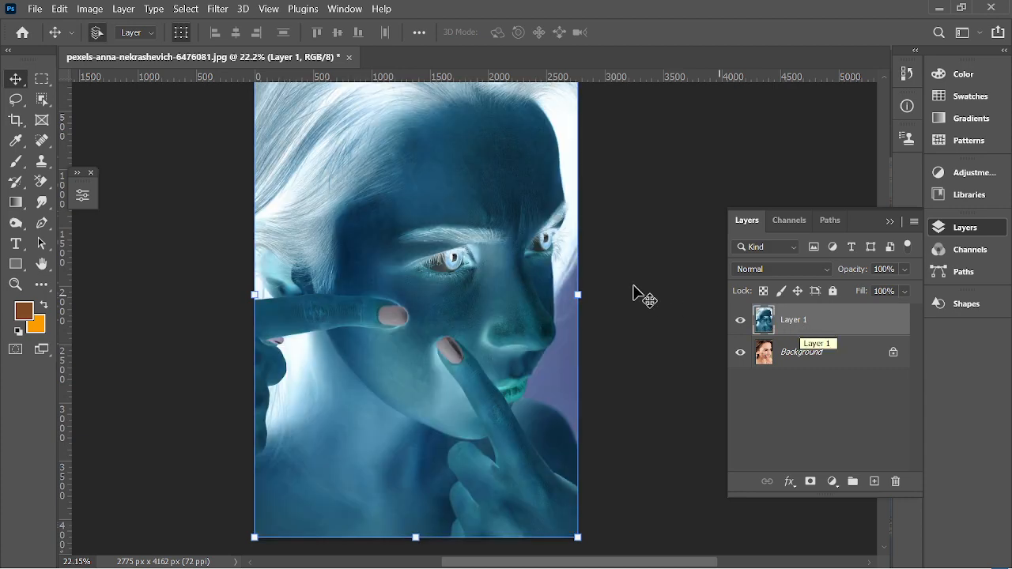
key("ctrl+0")
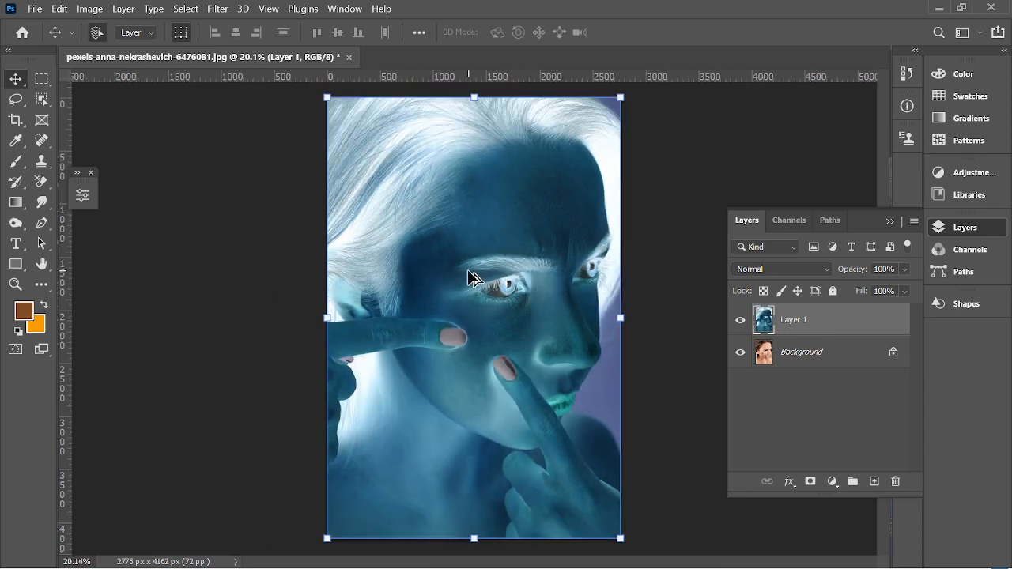
left_click(786, 272)
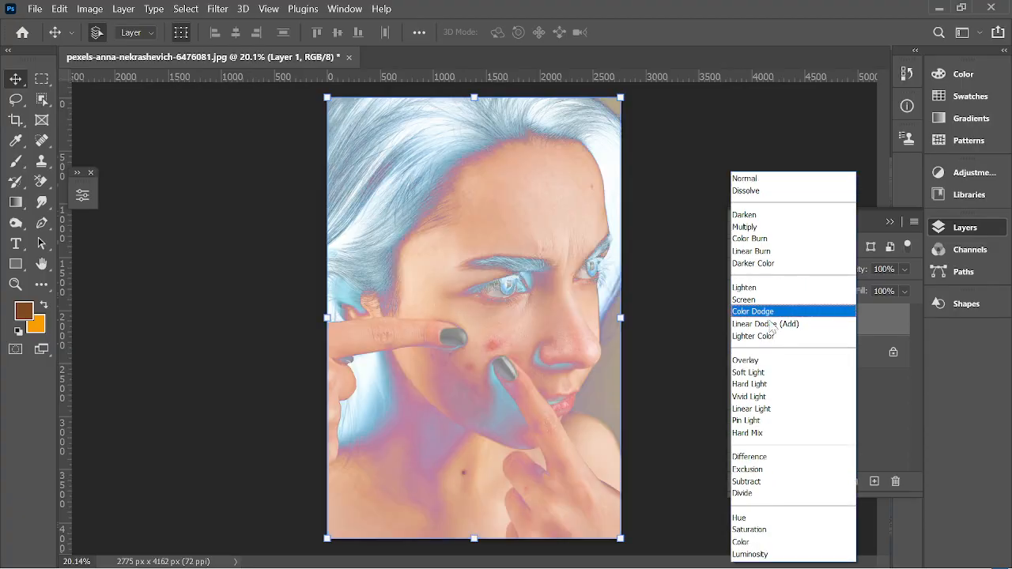
left_click(751, 398)
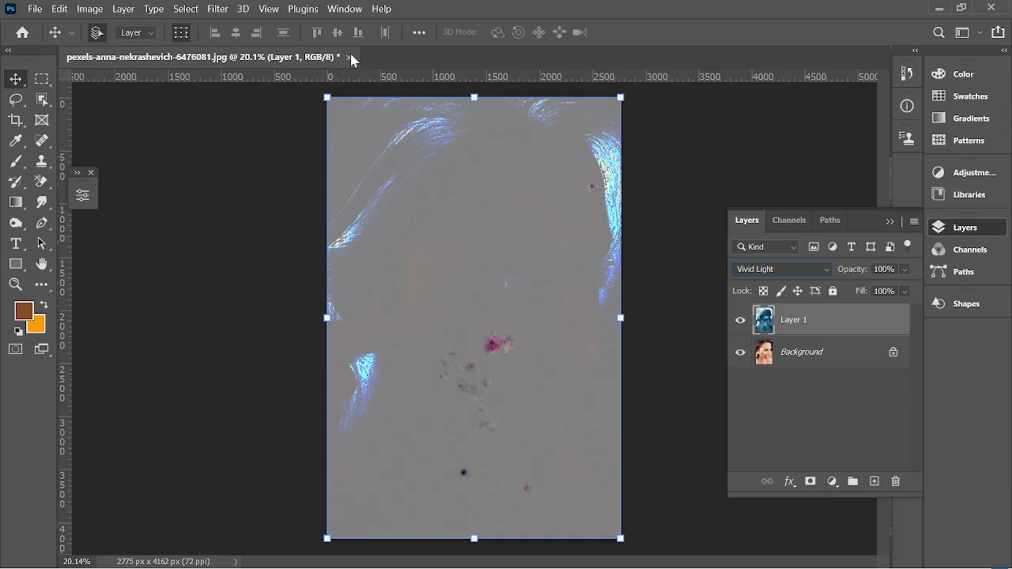
Start the High Pass filter on Layer 1 and show the forehead skin in its preview.
left_click(227, 13)
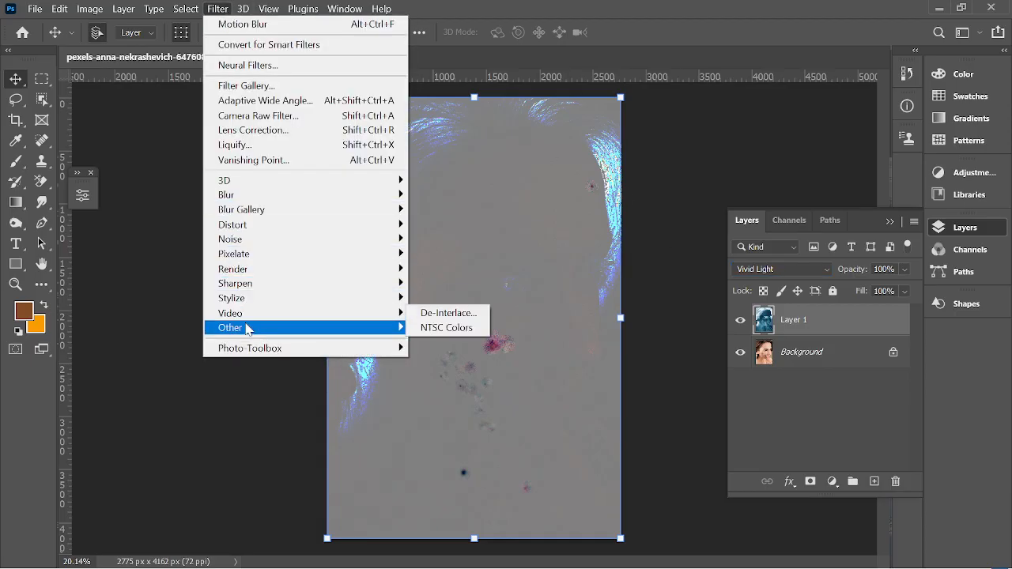
mouse_move(303, 333)
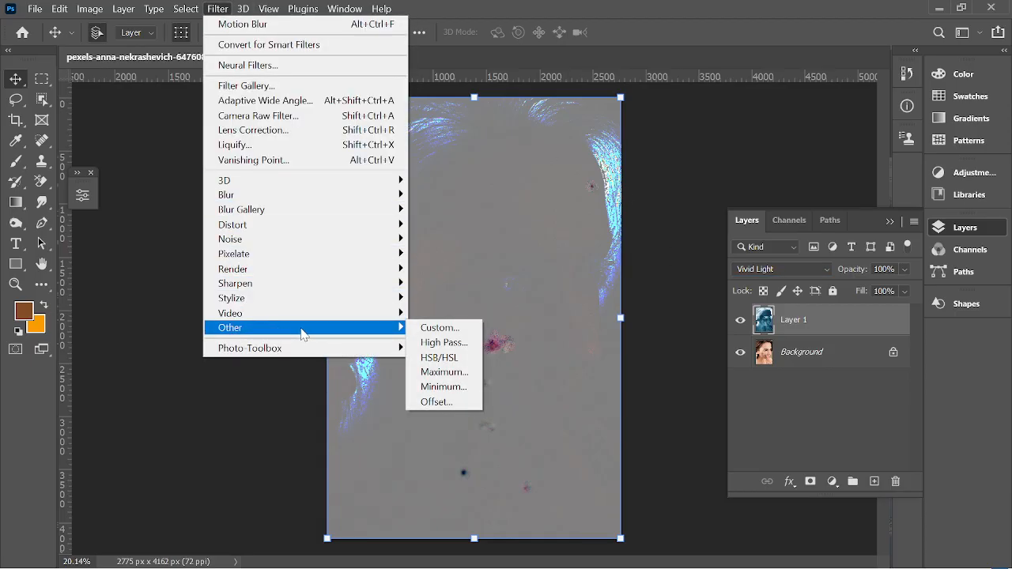
left_click(444, 342)
left_click_drag(480, 91, 745, 100)
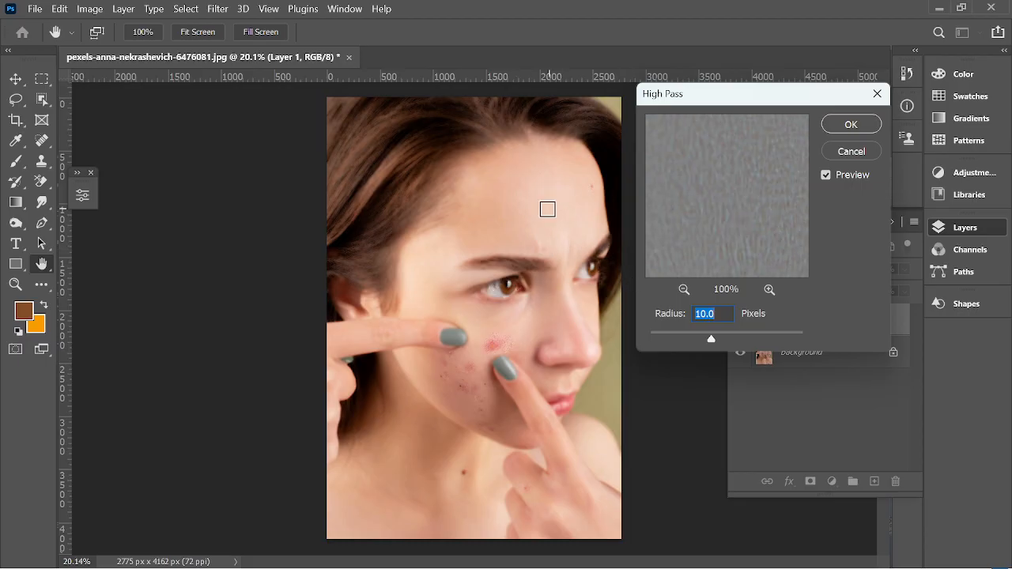
left_click(522, 209)
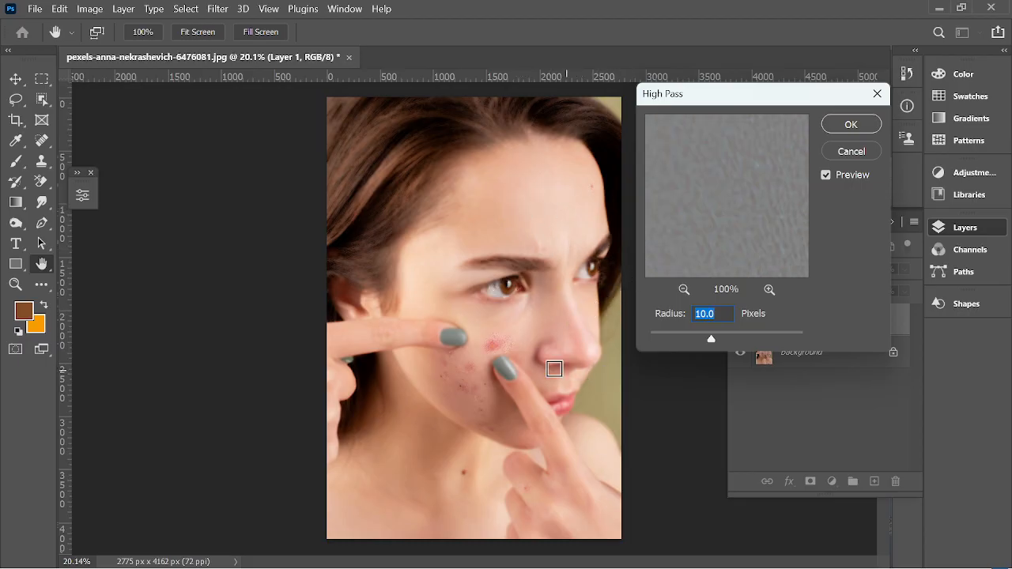
Compare High Pass radii such as 45.6, 6.8 and 190.6 pixels, choose a radius and apply the filter.
key("alt")
left_click(685, 338)
left_click_drag(702, 338, 731, 339)
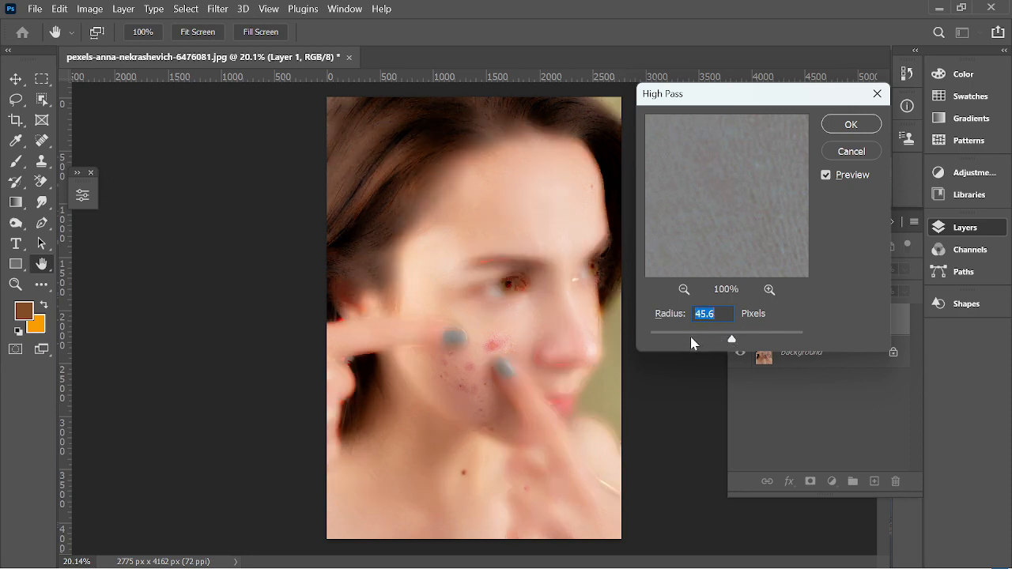
left_click(697, 336)
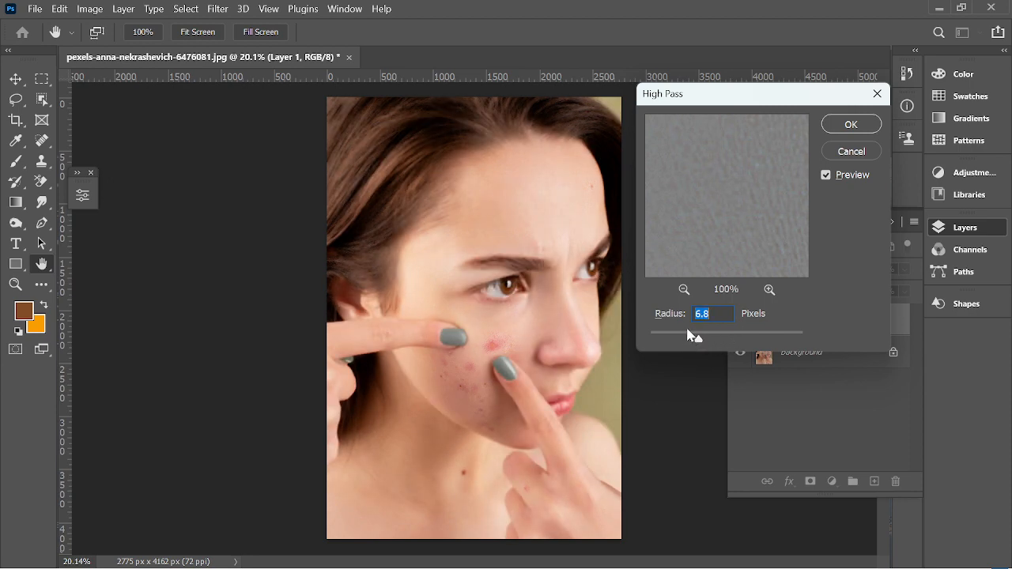
left_click(711, 314)
left_click_drag(784, 337, 775, 339)
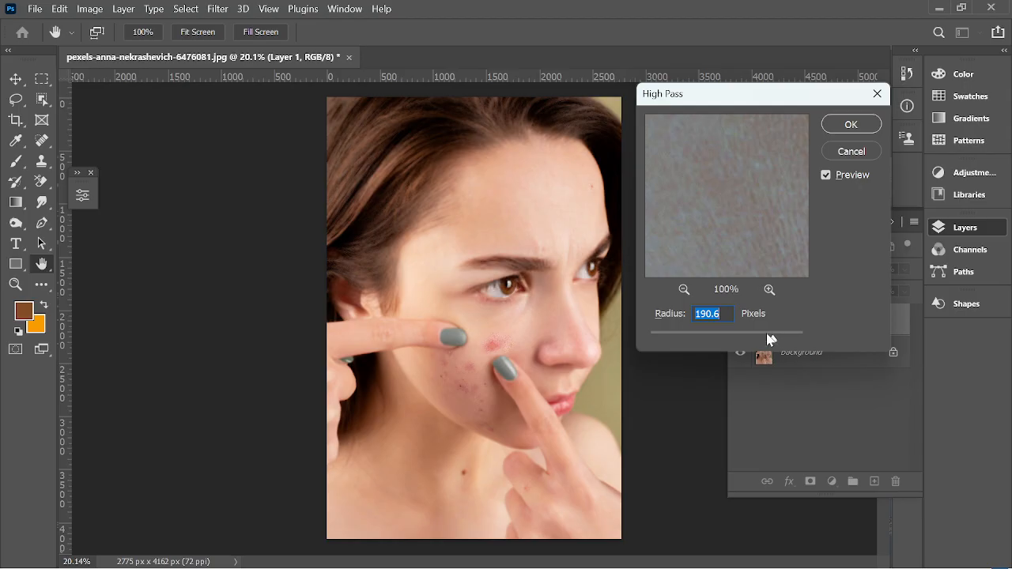
left_click(731, 335)
left_click(846, 127)
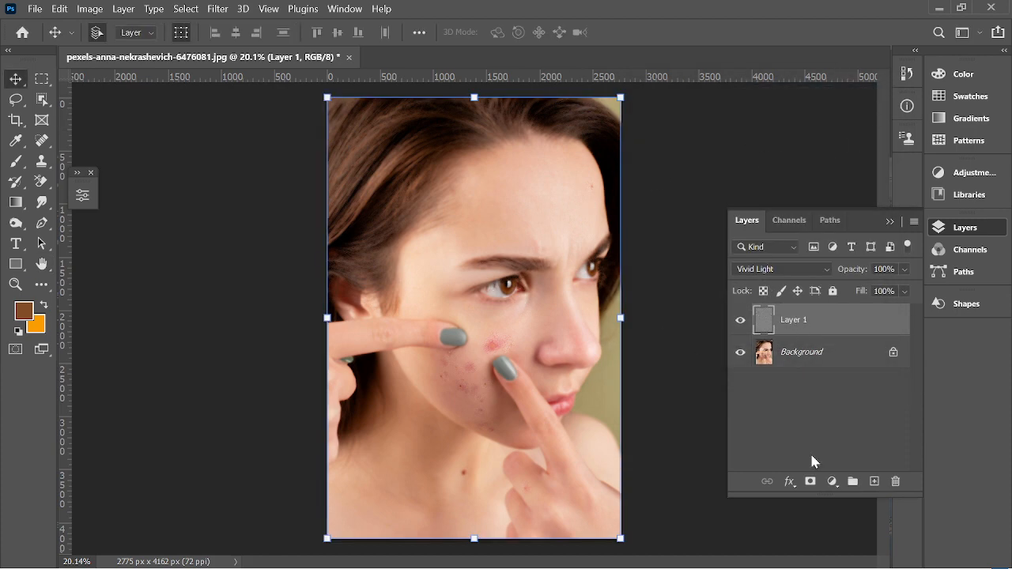
Add a layer mask to Layer 1 and invert it to black.
left_click(810, 481)
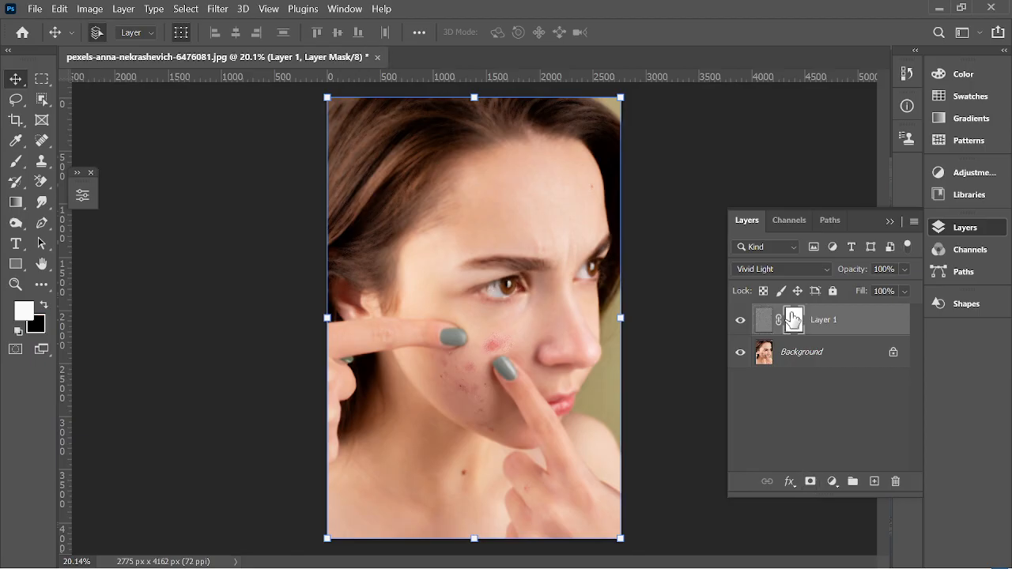
left_click_drag(793, 318, 793, 318)
key("ctrl+i")
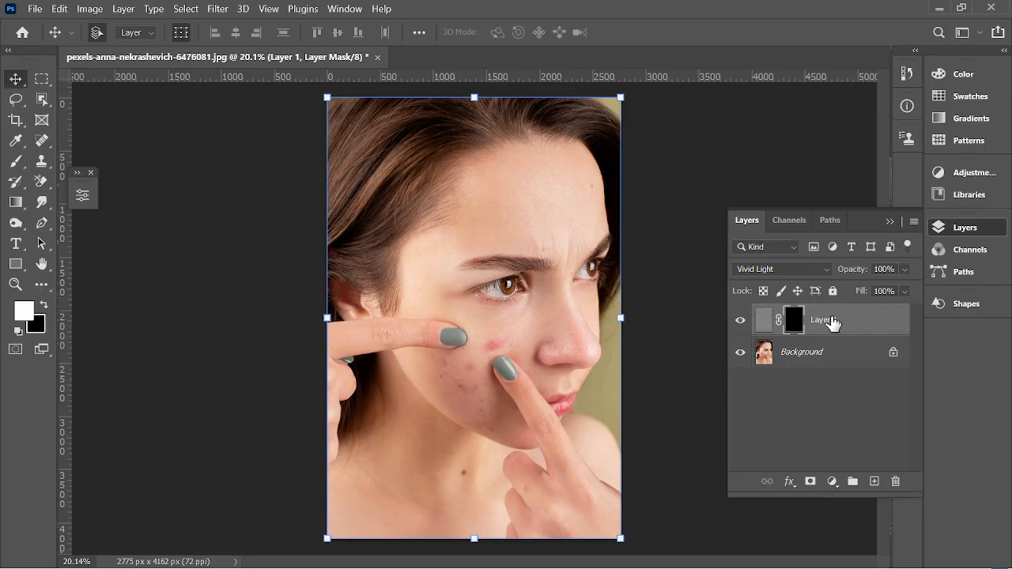
scroll(654, 286, "up", 2)
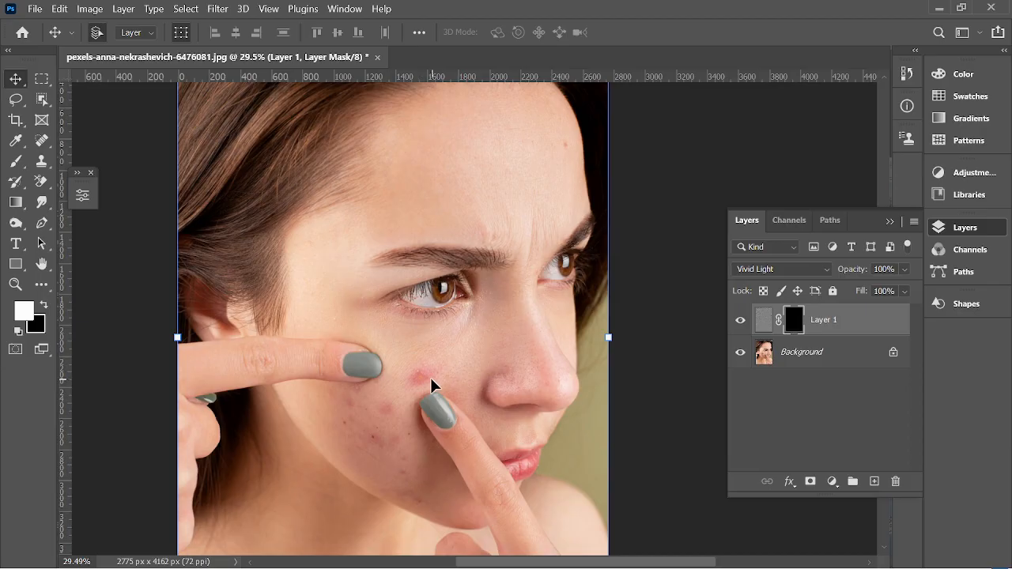
Examine the skin texture and blemishes on the cheek and forehead, both close up and across the whole portrait.
scroll(408, 367, "down", 3)
scroll(485, 372, "down", 1)
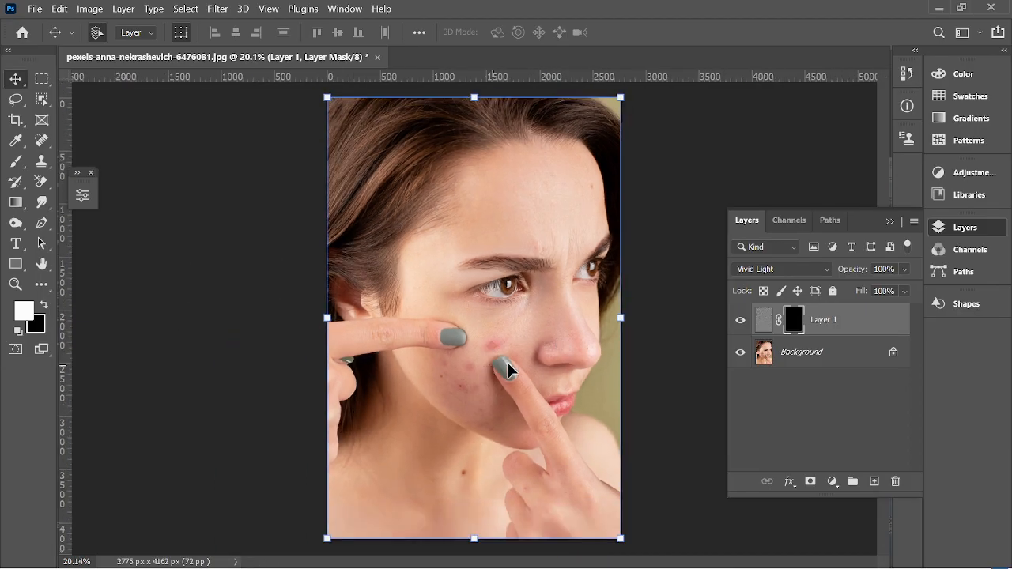
scroll(508, 347, "up", 1)
scroll(425, 330, "down", 2)
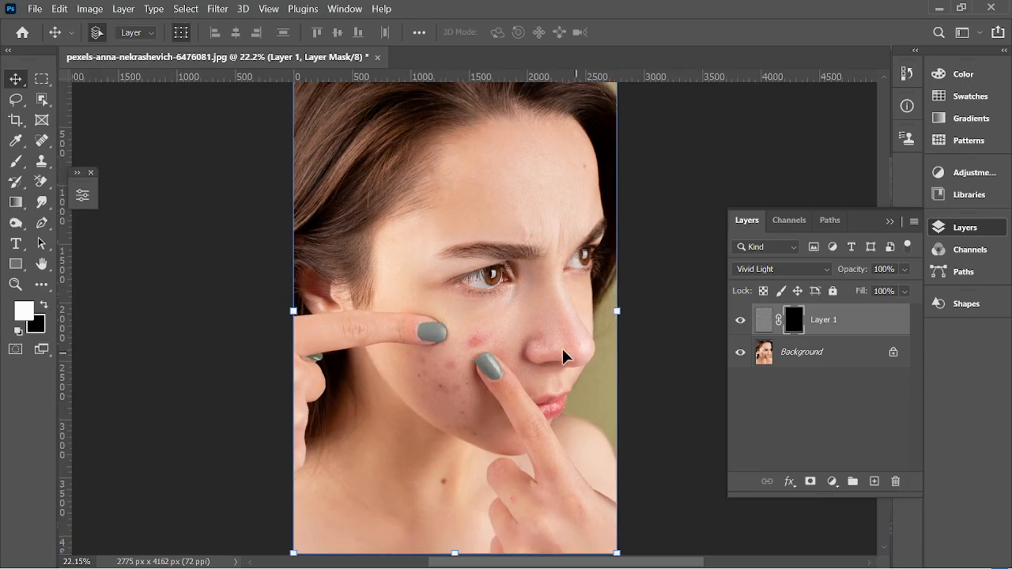
scroll(452, 369, "up", 3)
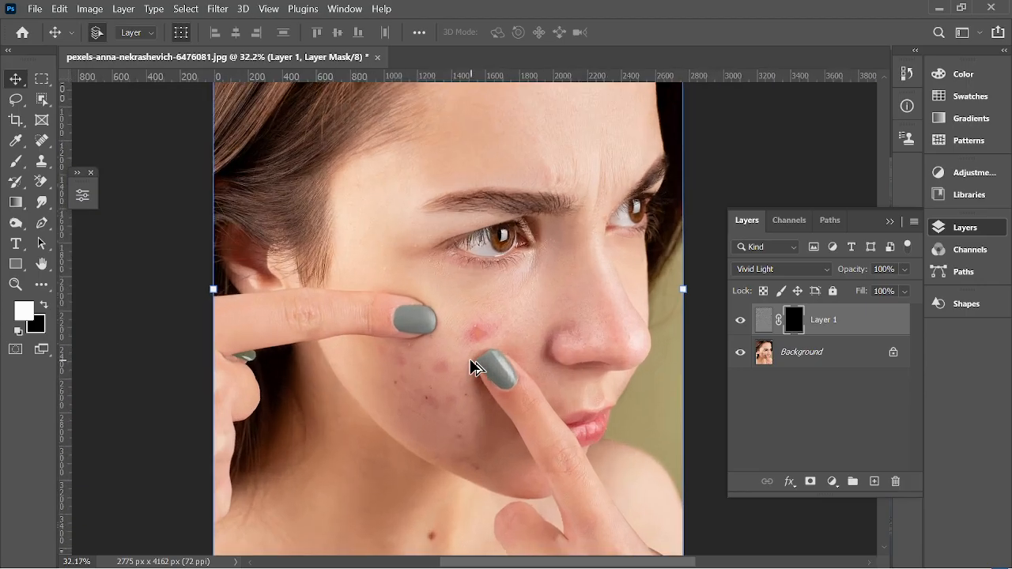
scroll(484, 305, "up", 2)
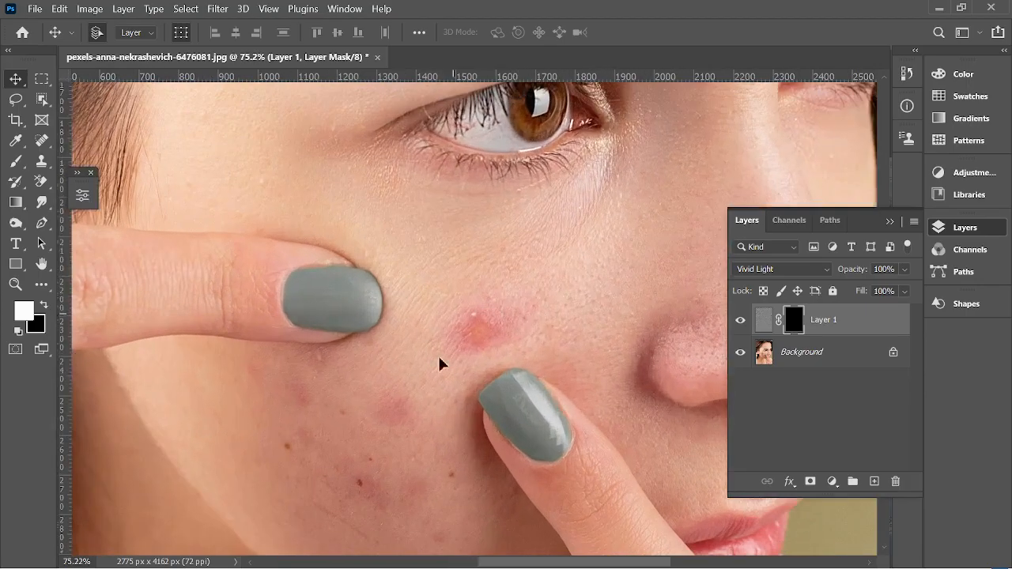
scroll(471, 321, "down", 5)
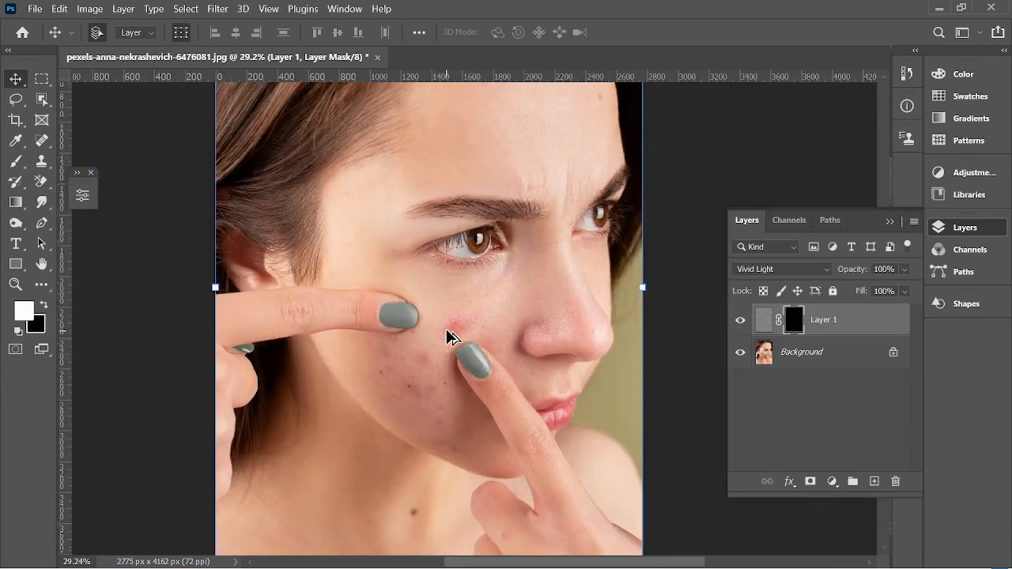
scroll(463, 330, "down", 1)
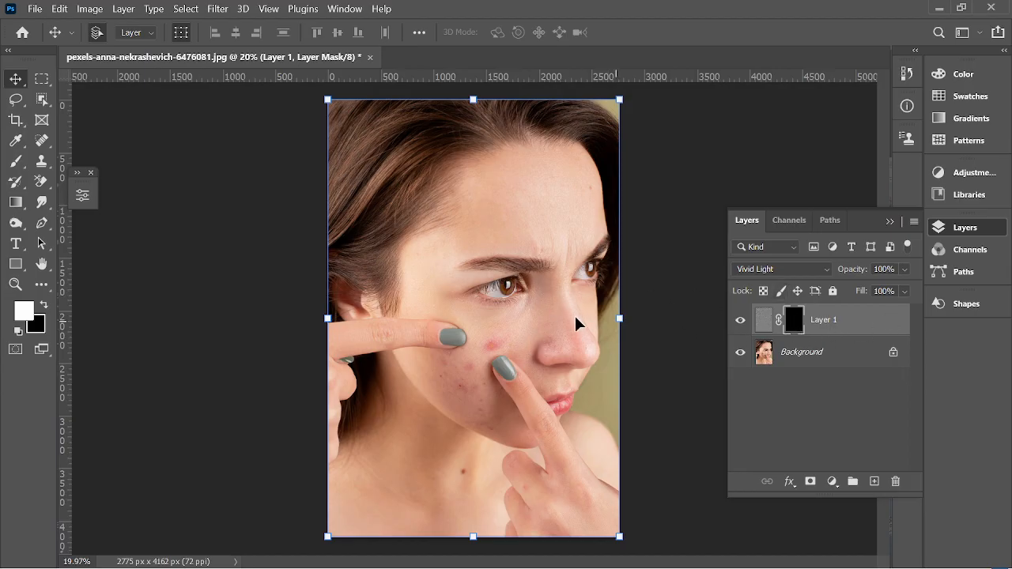
scroll(579, 312, "up", 1)
scroll(581, 316, "up", 1)
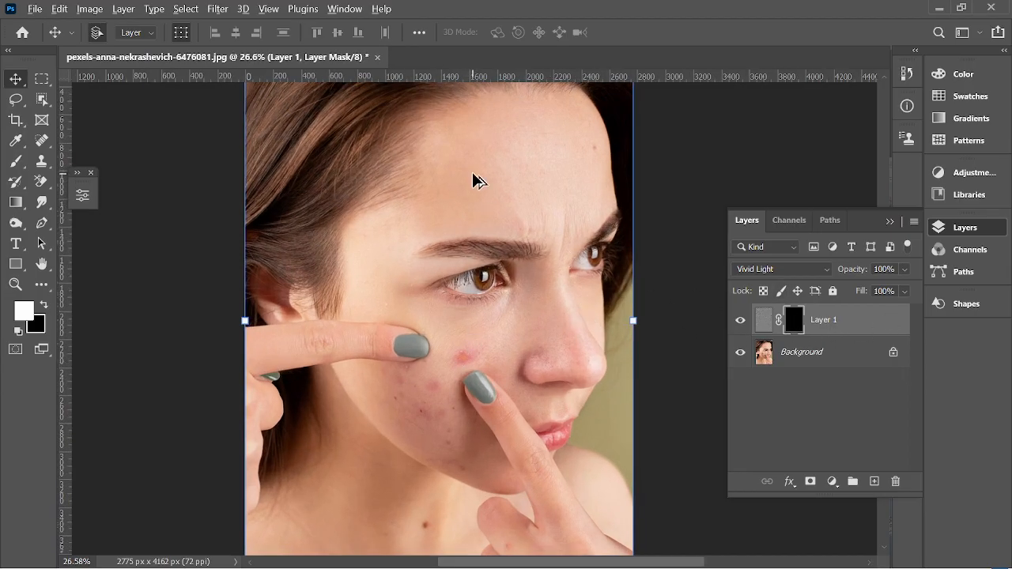
scroll(474, 180, "down", 1)
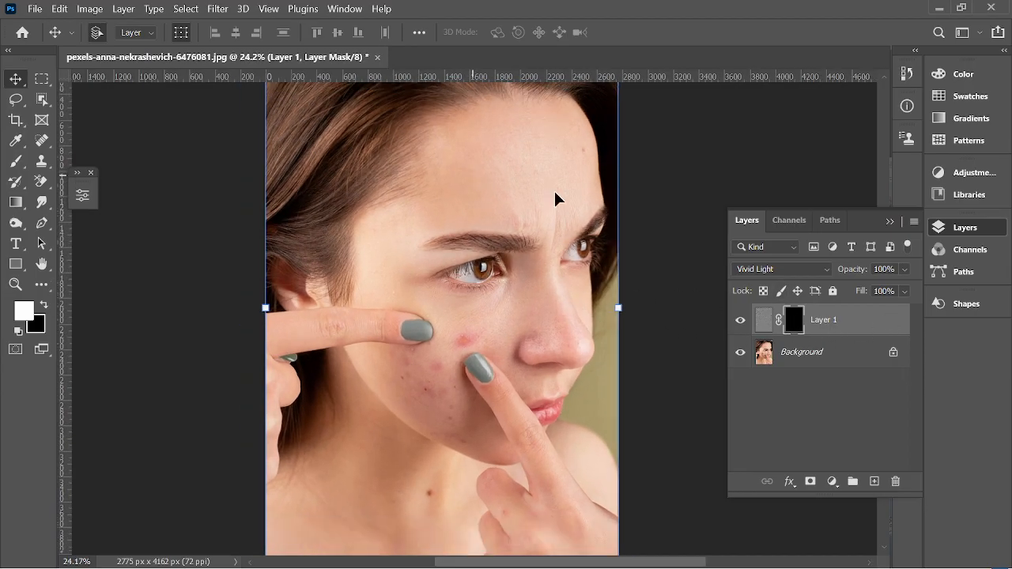
Paint white over the forehead skin on Layer 1's mask with a soft brush of size 400.
left_click(15, 162)
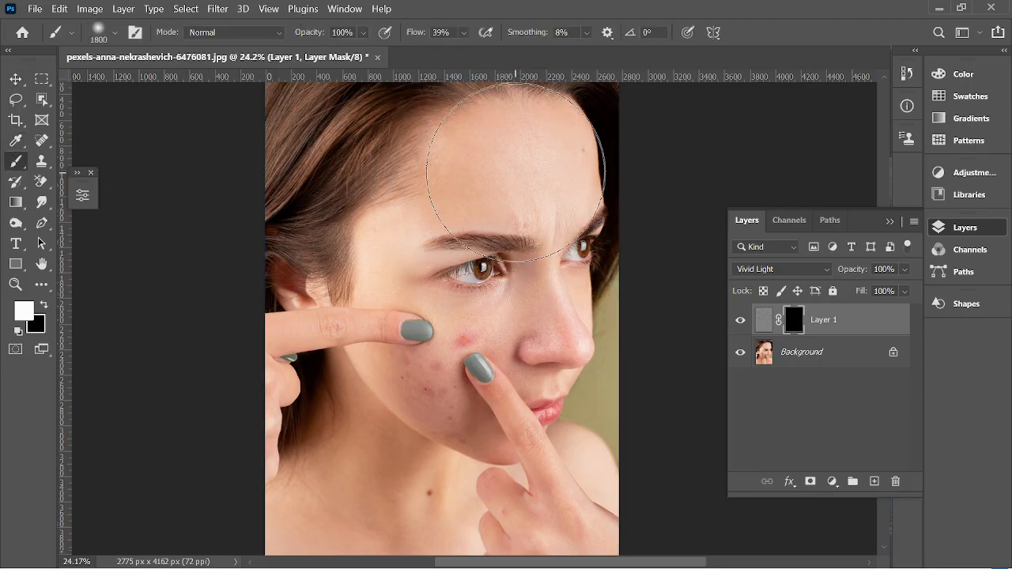
key("bracketleft")
key("bracketleft")
key("bracketleft")
key("bracketleft")
key("bracketleft")
key("bracketleft")
key("bracketleft")
key("bracketleft")
key("bracketleft")
key("bracketleft")
key("bracketleft")
key("bracketleft")
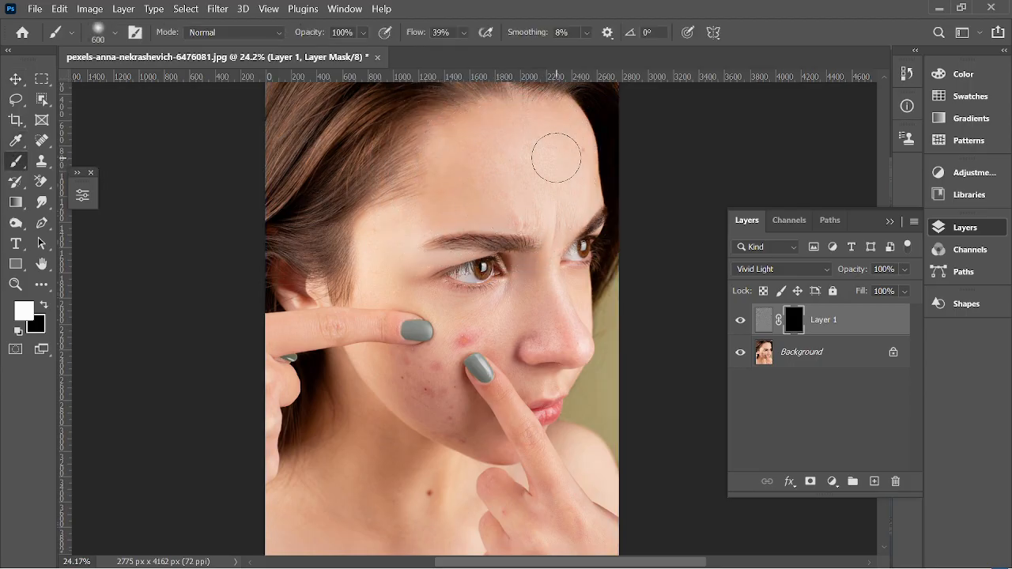
key("bracketleft")
key("bracketleft")
scroll(570, 154, "up", 3)
scroll(577, 158, "up", 1)
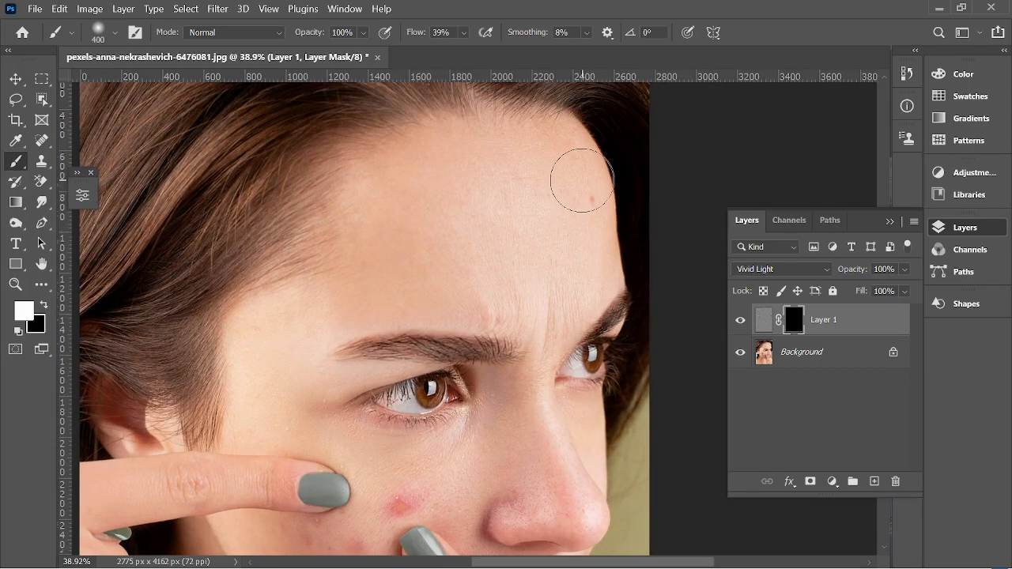
mouse_move(573, 198)
left_mouse_down()
mouse_move(580, 215)
mouse_move(587, 207)
mouse_move(579, 213)
left_mouse_up()
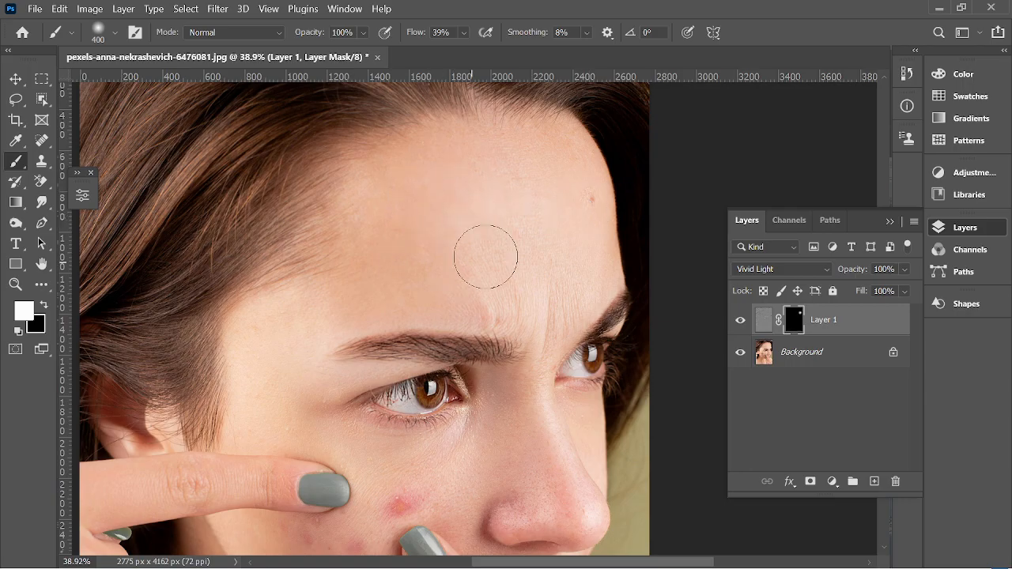
mouse_move(511, 278)
left_mouse_down()
mouse_move(553, 300)
mouse_move(470, 290)
mouse_move(434, 250)
mouse_move(447, 227)
mouse_move(519, 247)
mouse_move(472, 191)
left_mouse_up()
mouse_move(478, 146)
left_mouse_down()
mouse_move(544, 148)
mouse_move(405, 203)
mouse_move(378, 252)
mouse_move(321, 296)
mouse_move(358, 298)
mouse_move(266, 343)
mouse_move(256, 368)
mouse_move(268, 418)
mouse_move(284, 405)
mouse_move(278, 423)
mouse_move(291, 406)
mouse_move(281, 420)
mouse_move(320, 319)
mouse_move(310, 327)
mouse_move(482, 265)
mouse_move(435, 266)
mouse_move(490, 218)
mouse_move(514, 242)
left_mouse_up()
Paint Layer 1's mask over the nose, under-eye area and upper cheek, reducing the brush size to 200.
scroll(452, 213, "down", 5)
scroll(456, 379, "up", 11)
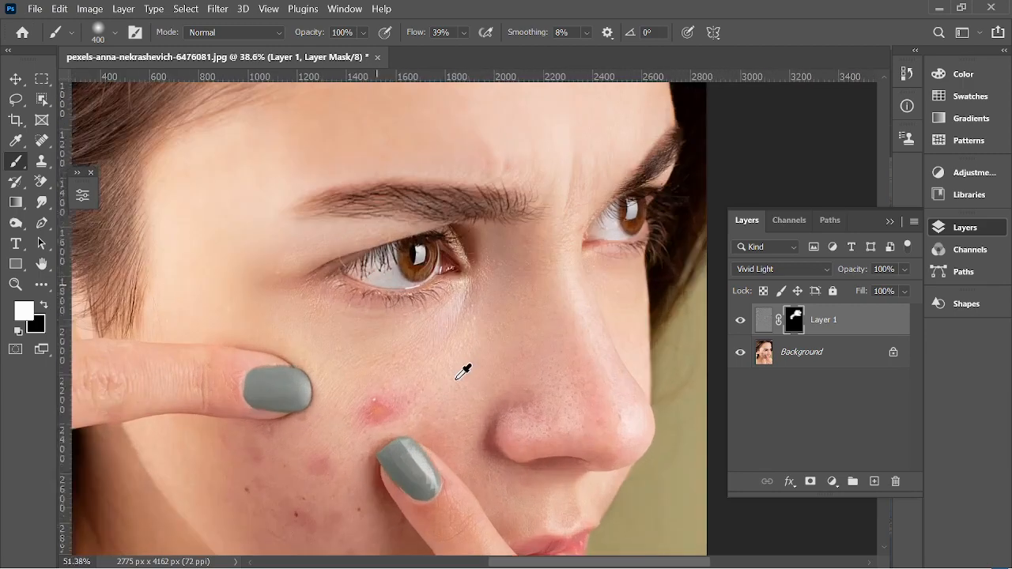
mouse_move(502, 332)
left_mouse_down()
mouse_move(489, 357)
mouse_move(479, 348)
mouse_move(571, 324)
mouse_move(606, 417)
mouse_move(619, 314)
left_mouse_up()
key("[")
mouse_move(575, 285)
left_mouse_down()
mouse_move(598, 300)
mouse_move(581, 284)
left_mouse_up()
key("[")
key("[")
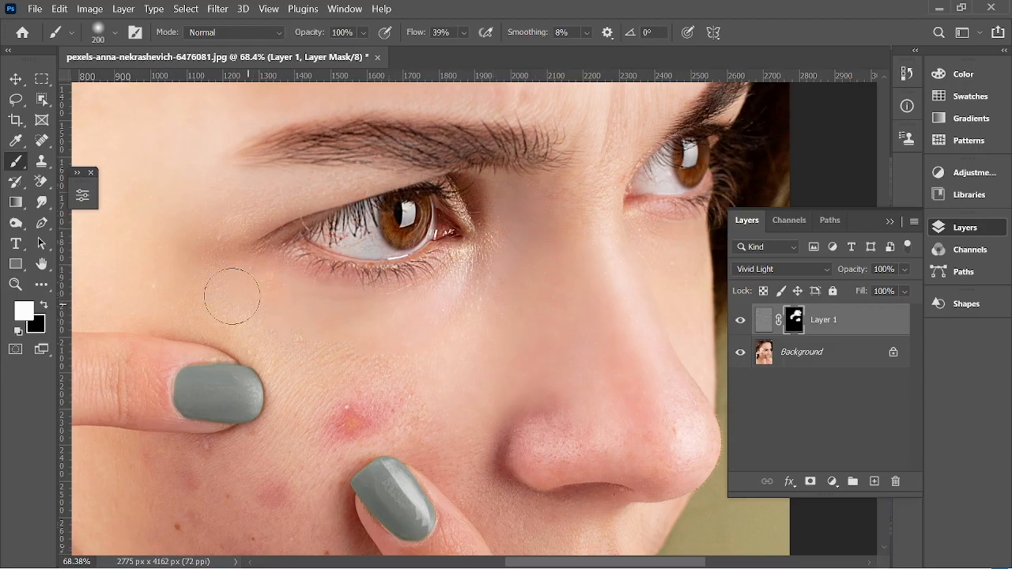
mouse_move(338, 366)
left_mouse_down()
mouse_move(419, 351)
mouse_move(429, 418)
mouse_move(468, 432)
left_mouse_up()
scroll(434, 344, "down", 5)
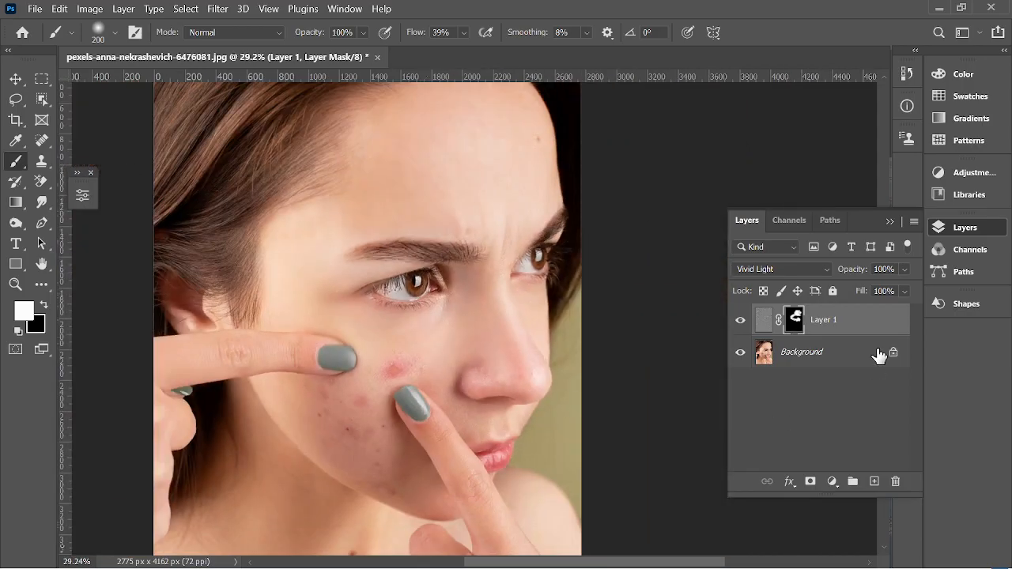
Delete Layer 1 with its mask and duplicate the Background layer.
left_click_drag(827, 327, 906, 473)
left_click_drag(898, 477, 897, 480)
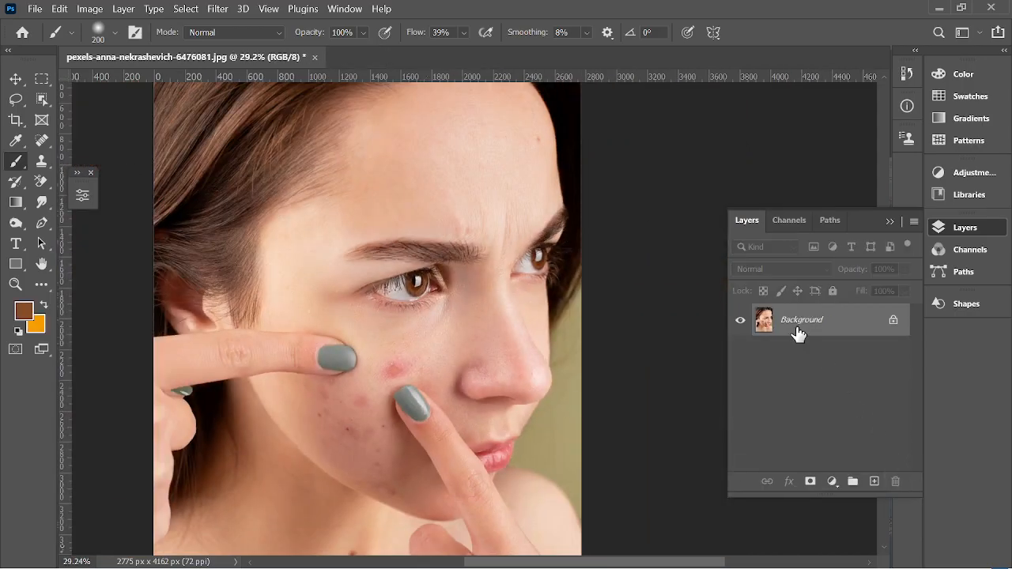
key("ctrl+j")
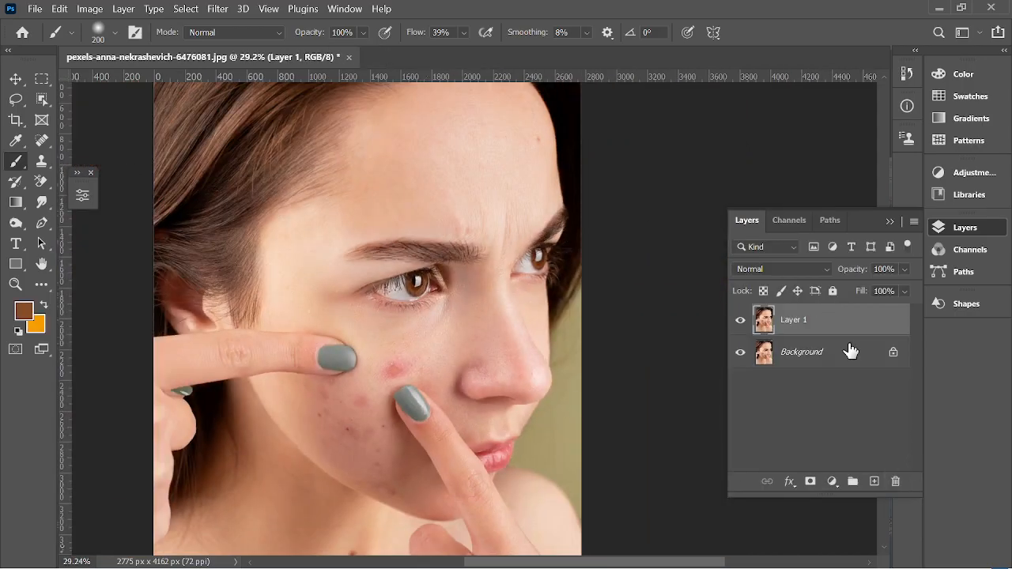
Heal the red blemish and the acne spots between the two fingertips on the cheek with a size 125 Spot Healing Brush.
key("j")
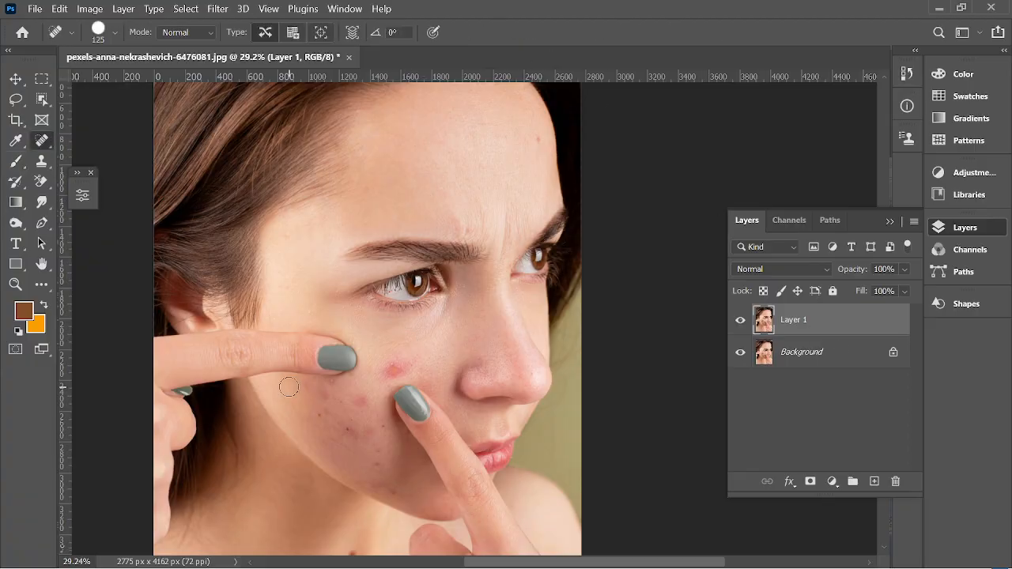
scroll(383, 399, "up", 3)
left_click(402, 354)
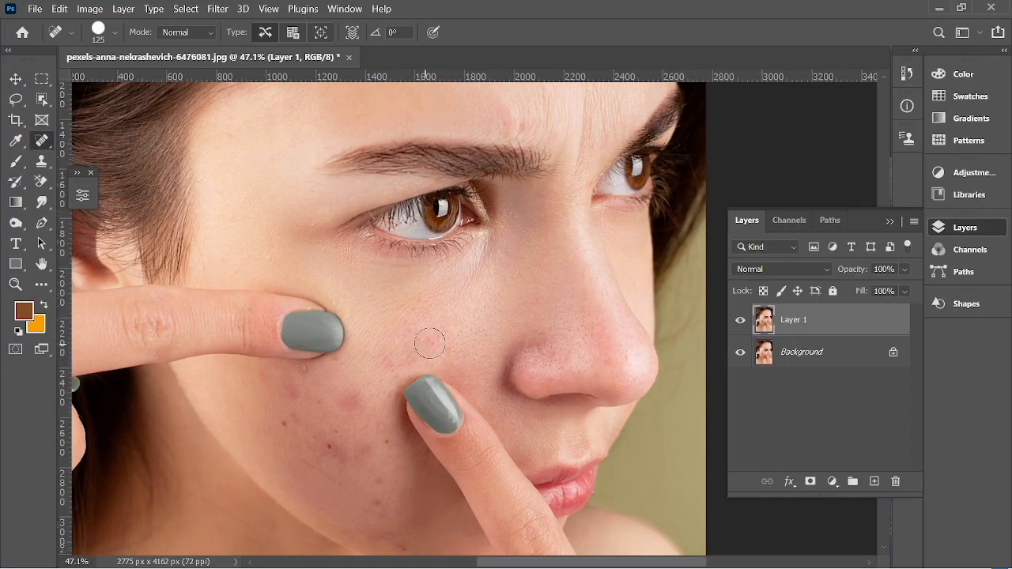
left_click(306, 371)
left_click(287, 437)
left_click(288, 423)
left_click(336, 452)
left_click(322, 406)
left_click(329, 428)
left_click(342, 405)
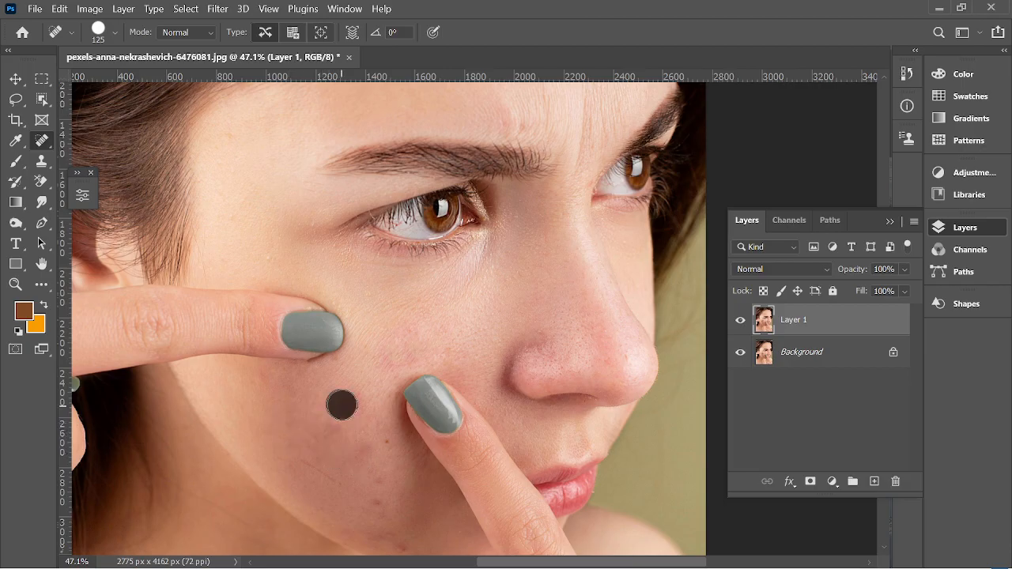
Heal the remaining spots on the lower cheek and along the jawline.
left_click(392, 443)
left_click(379, 515)
left_click(381, 491)
scroll(376, 483, "down", 2)
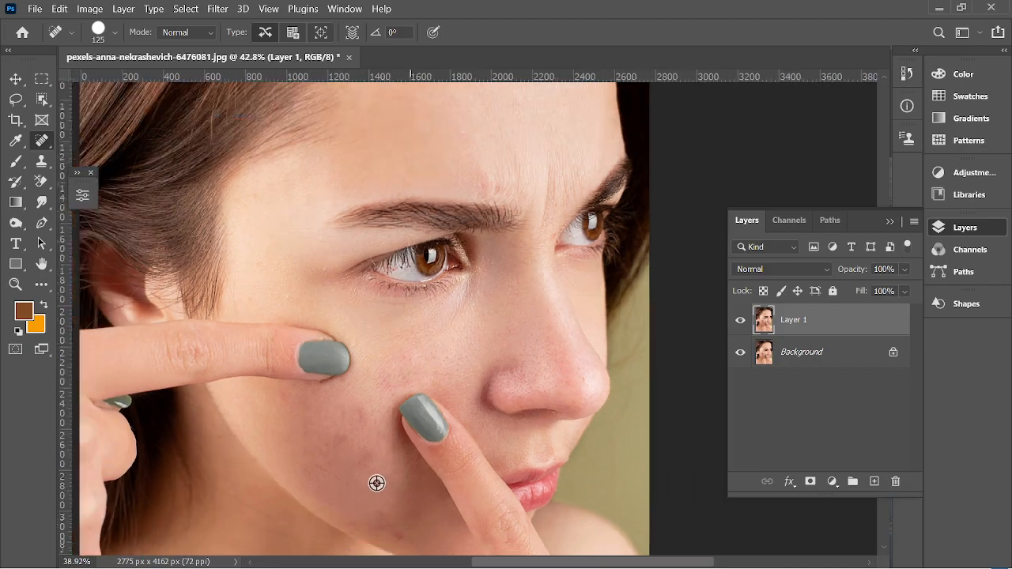
left_click(402, 529)
scroll(524, 330, "down", 2)
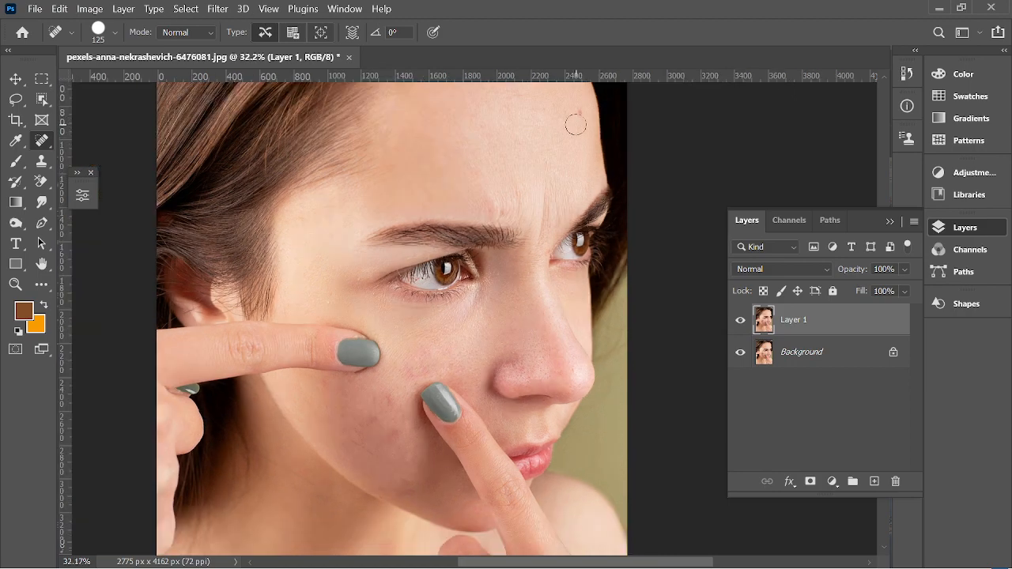
Heal the forehead spot, the mole below the neck and a mark on the raised hand.
left_click(580, 113)
scroll(515, 206, "down", 1)
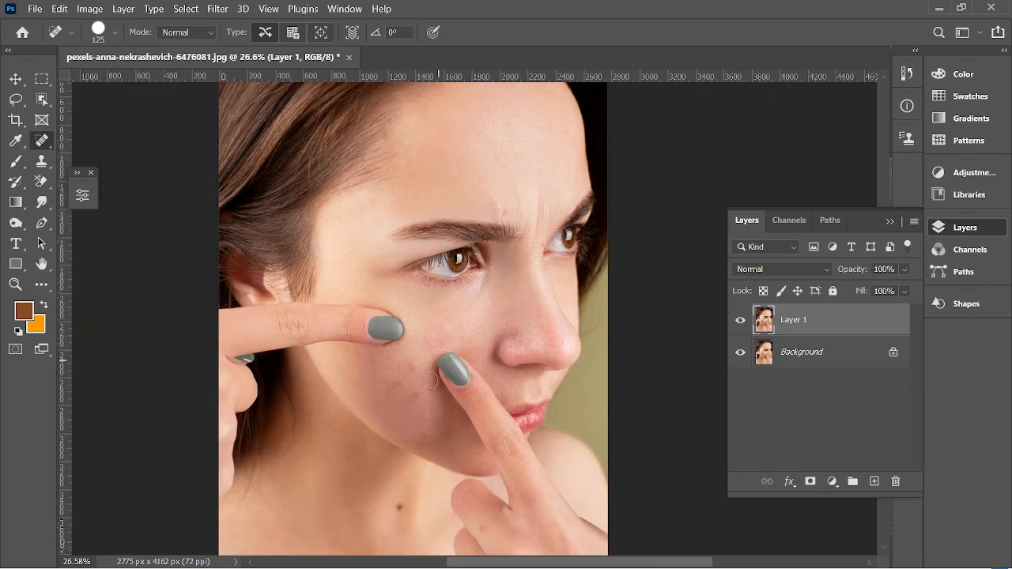
left_click(400, 508)
left_click(485, 530)
scroll(371, 368, "down", 3)
scroll(563, 366, "up", 2)
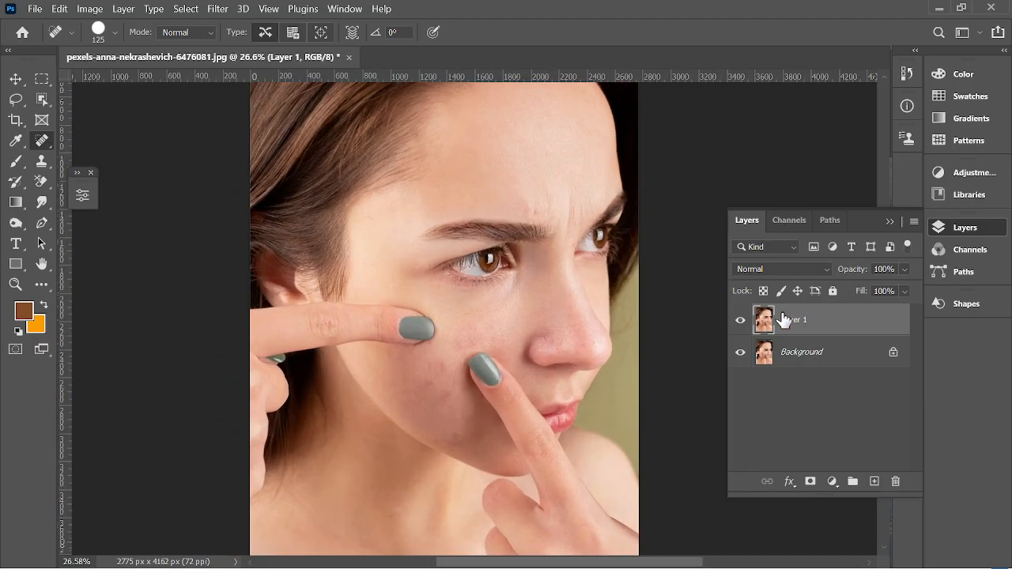
Merge the healed layer into the Background, unlock it and duplicate it.
key("ctrl+e")
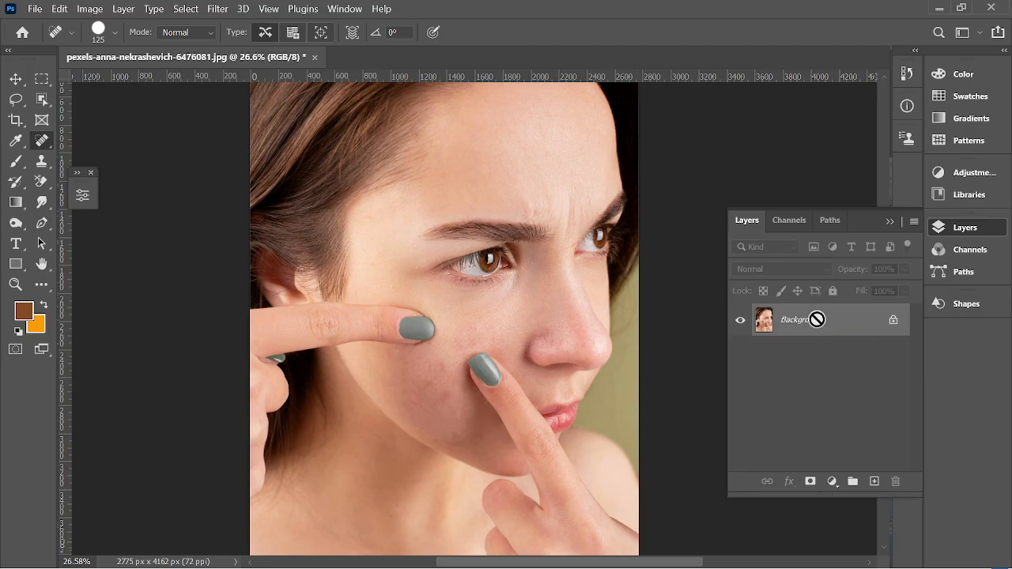
left_click(892, 320)
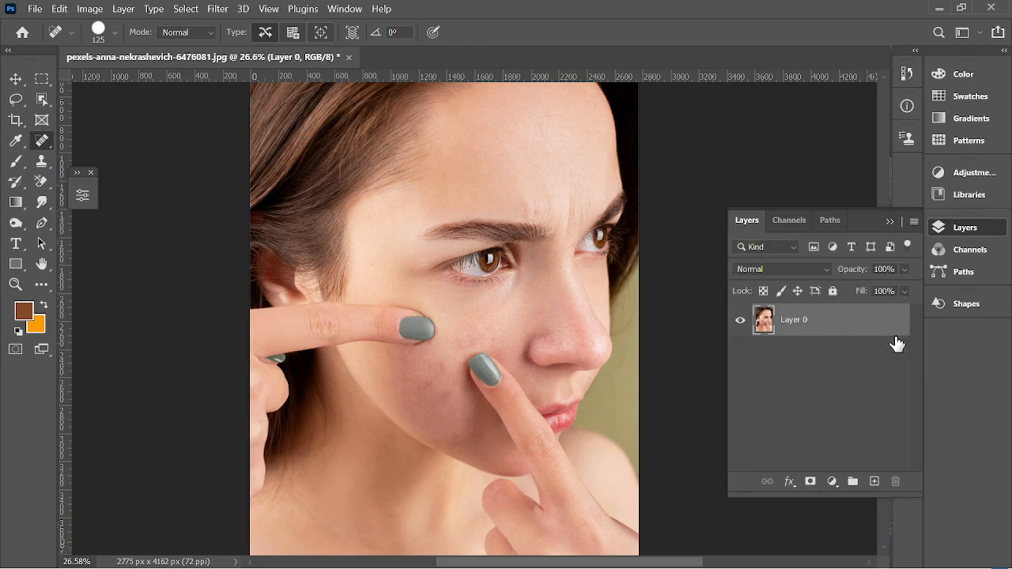
key("ctrl+j")
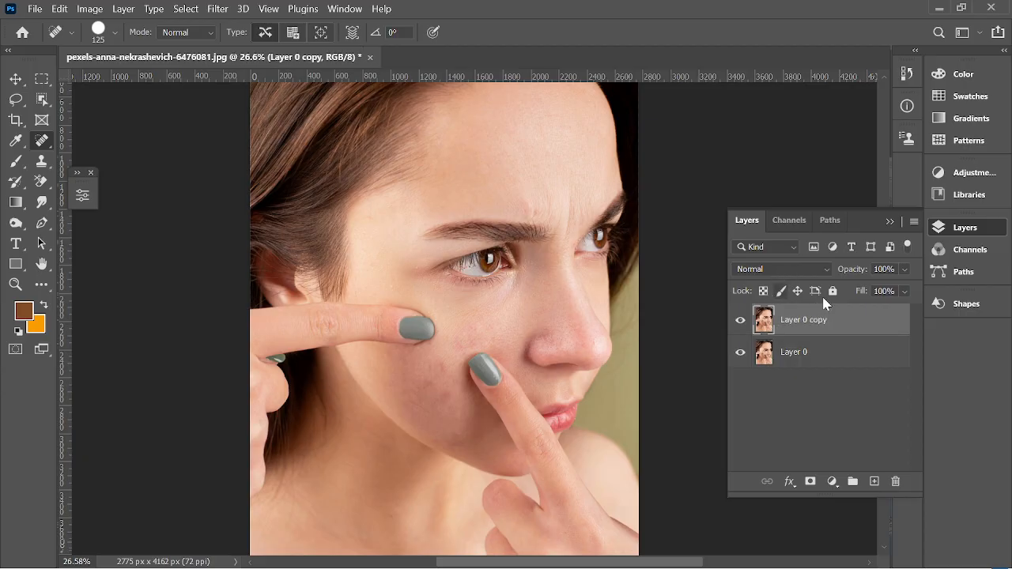
Invert the colours of the duplicate layer and set its blend mode to Vivid Light.
key("ctrl+i")
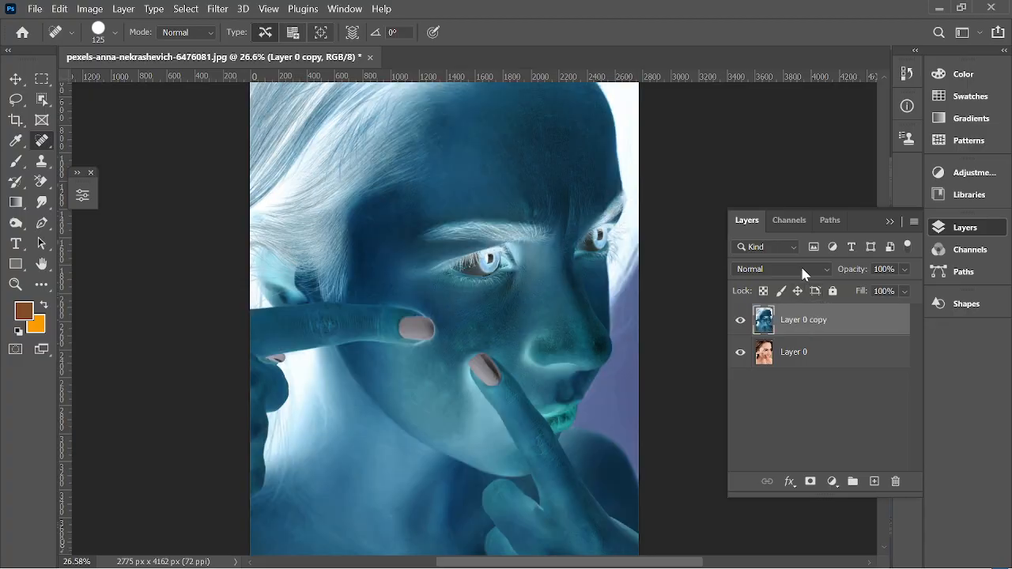
left_click(800, 267)
left_click(762, 397)
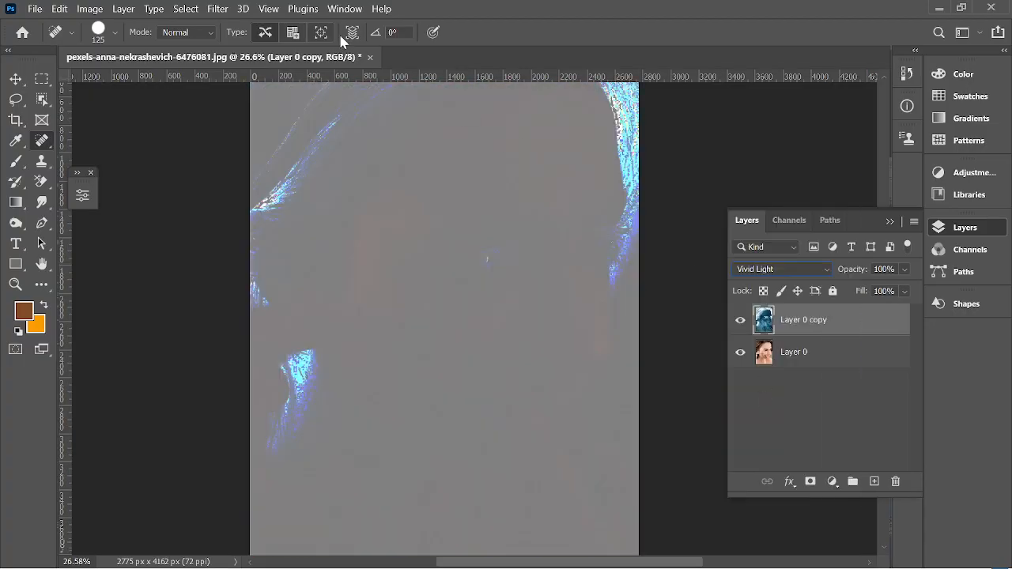
Apply a High Pass filter with a radius of 10.1 pixels to the inverted layer, previewing the forehead skin.
left_click(218, 9)
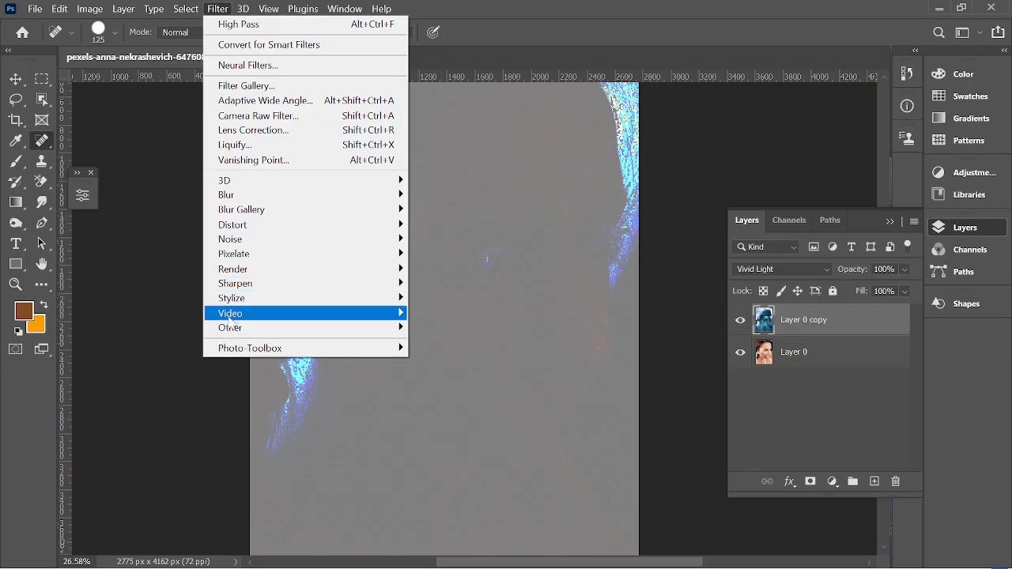
mouse_move(230, 328)
left_click(440, 343)
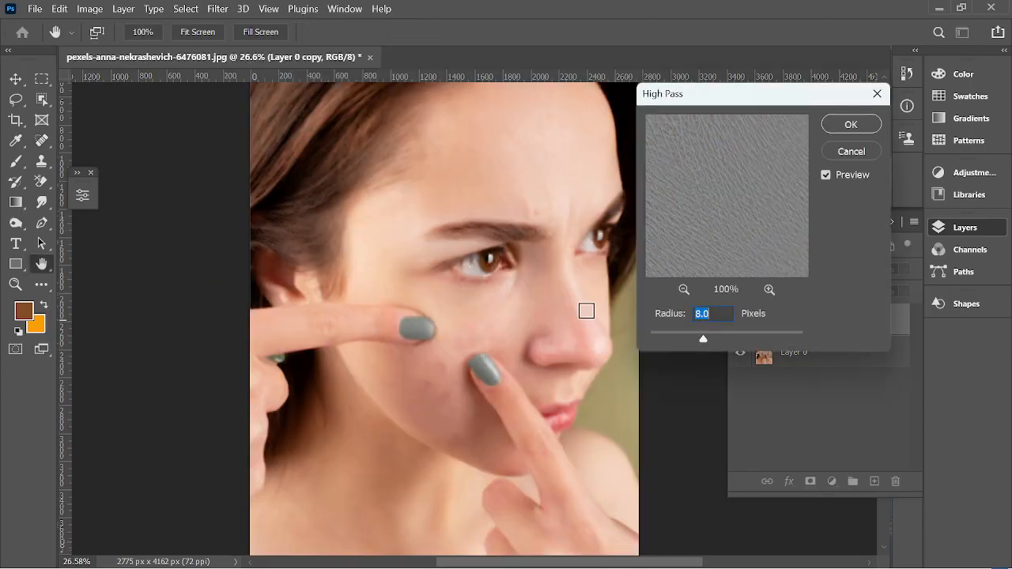
left_click(526, 170)
left_click(496, 155)
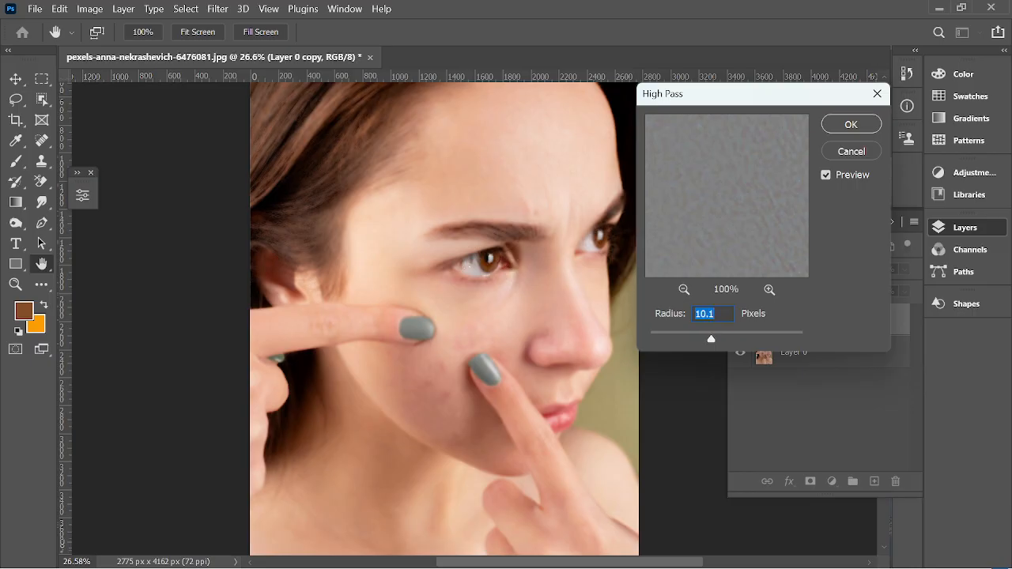
left_click(865, 126)
Add a layer mask to the High Pass layer and invert it to black.
scroll(487, 273, "down", 3)
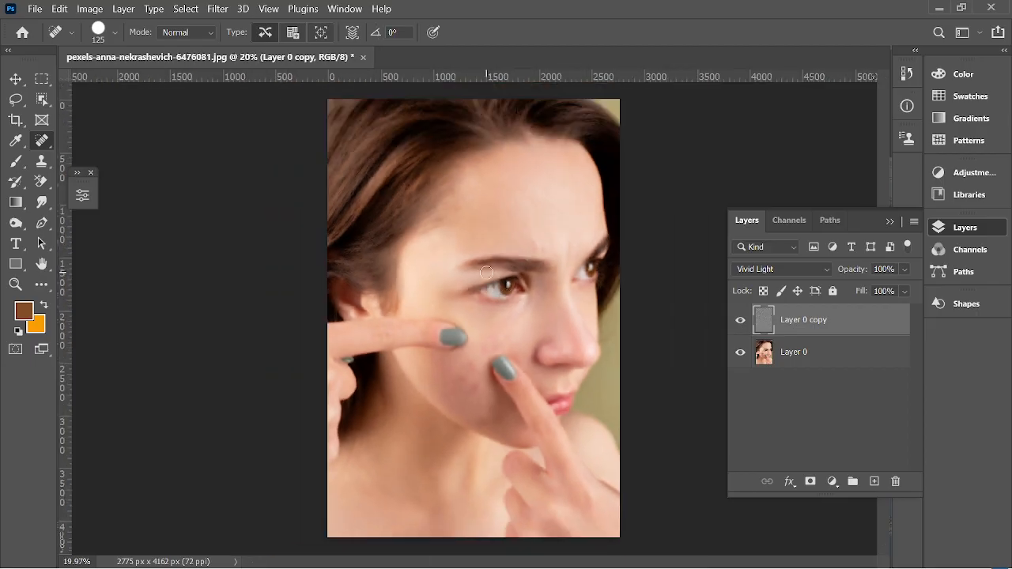
left_click(809, 481)
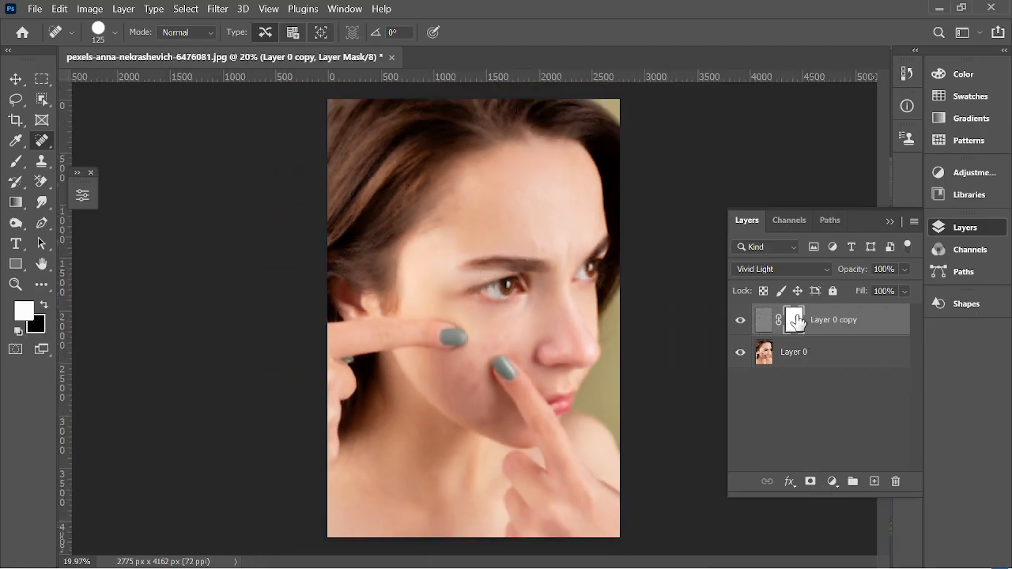
key("ctrl+i")
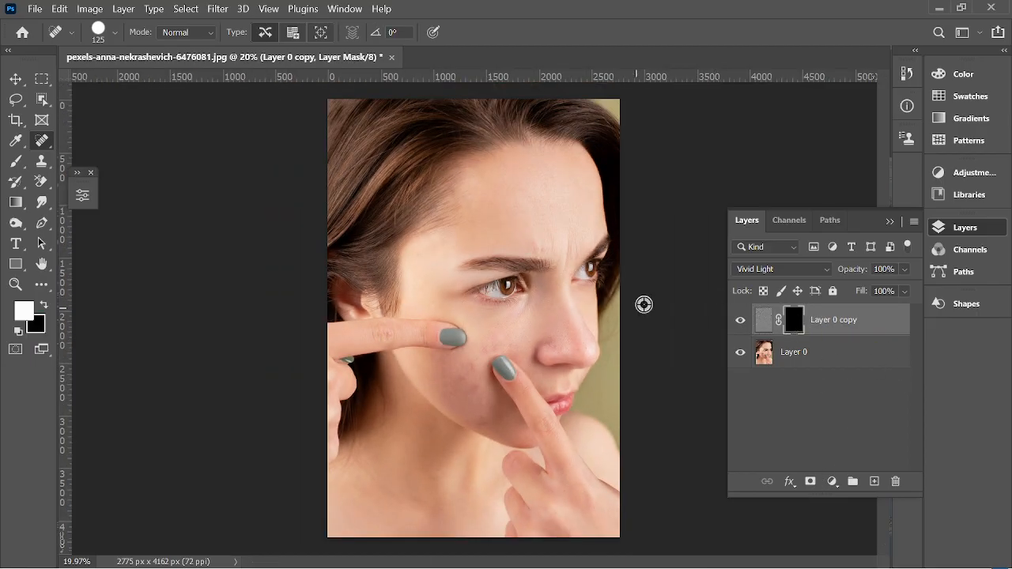
Paint the forehead white on the layer mask with a soft 500-pixel brush to reveal the skin smoothing.
scroll(591, 198, "up", 8)
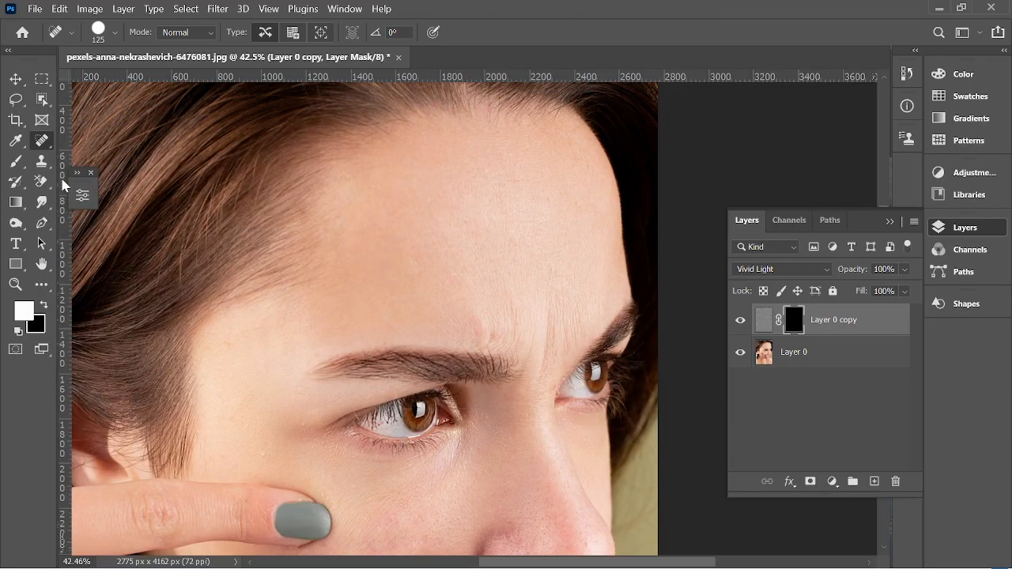
left_click(16, 161)
scroll(553, 231, "up", 1)
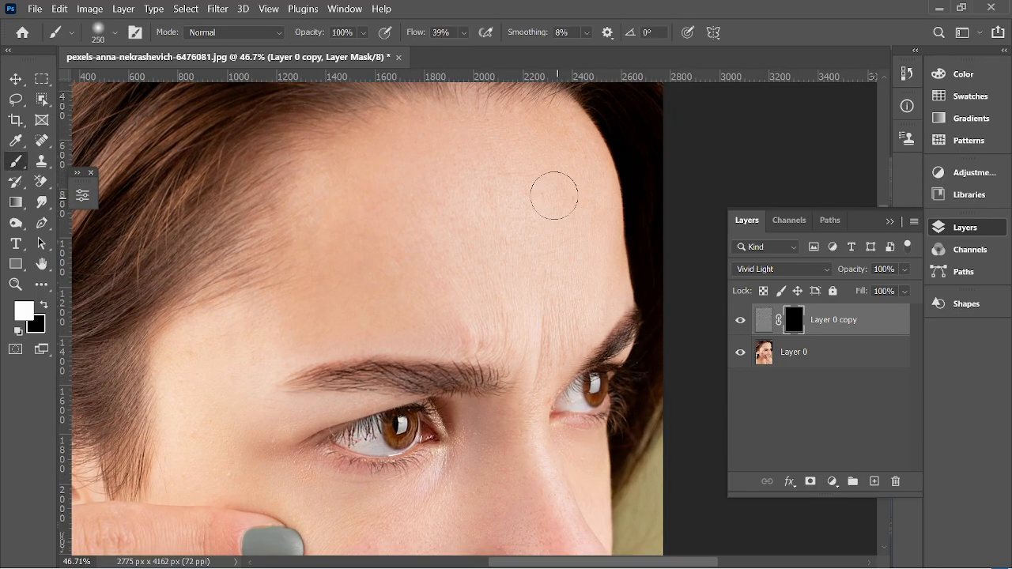
key("bracketright")
key("bracketright")
key("bracketright")
key("bracketright")
key("bracketright")
scroll(521, 206, "up", 2)
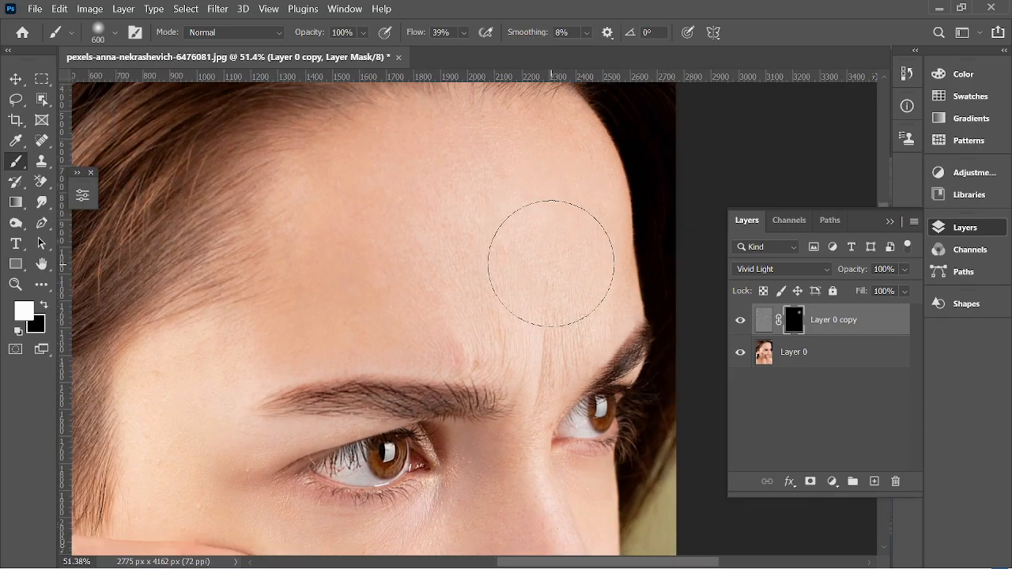
key("bracketleft")
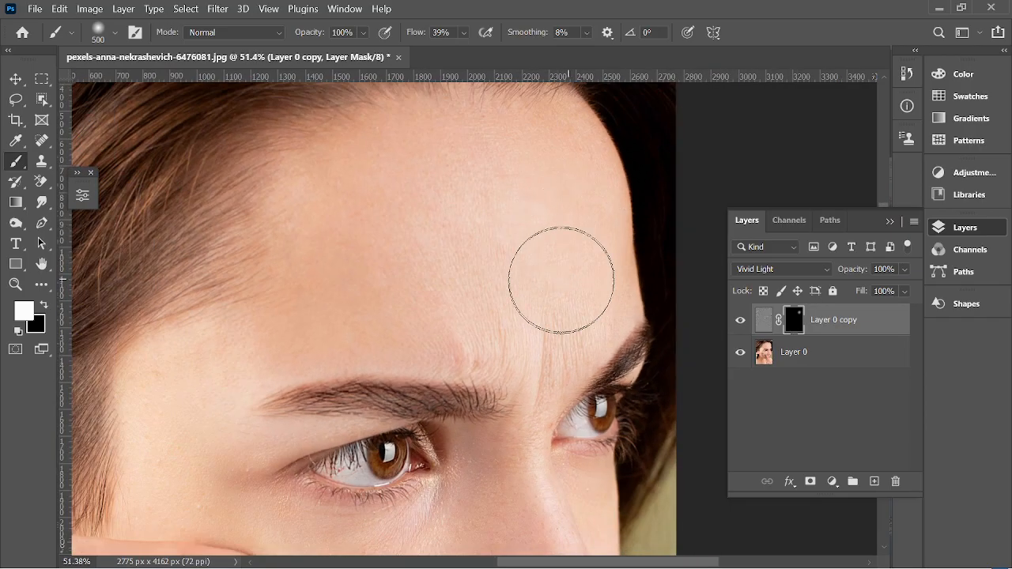
mouse_move(561, 280)
left_mouse_down()
mouse_move(539, 251)
mouse_move(482, 245)
mouse_move(448, 191)
mouse_move(484, 163)
mouse_move(310, 197)
mouse_move(384, 209)
mouse_move(366, 273)
mouse_move(469, 306)
mouse_move(471, 325)
mouse_move(548, 329)
mouse_move(532, 331)
mouse_move(561, 316)
mouse_move(516, 308)
left_mouse_up()
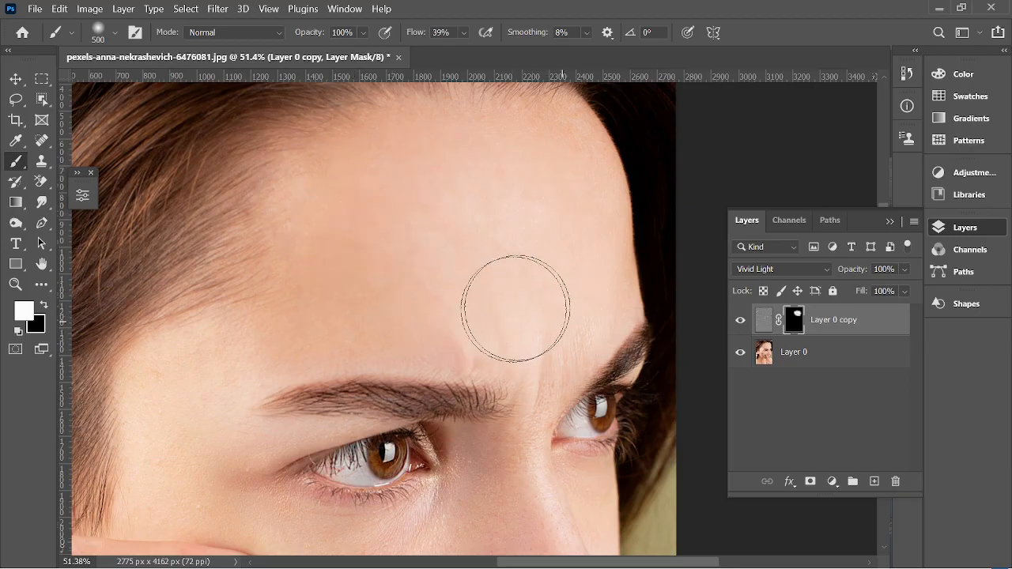
Paint the temple and the skin between the eyebrows white on the mask with a 300-pixel brush.
key("bracketleft")
key("bracketleft")
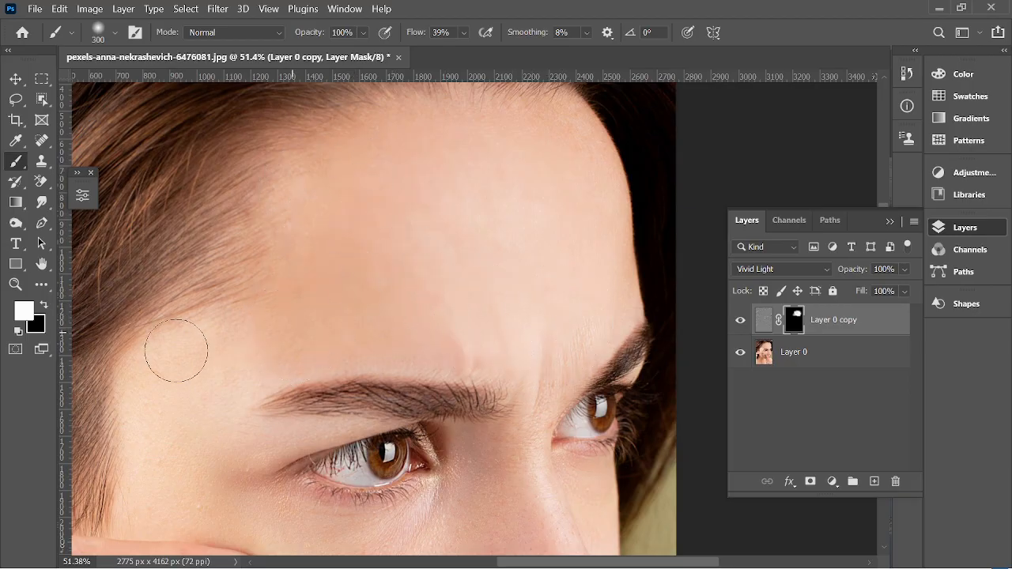
mouse_move(176, 350)
left_mouse_down()
mouse_move(199, 364)
mouse_move(162, 411)
mouse_move(139, 516)
mouse_move(167, 498)
mouse_move(189, 524)
left_mouse_up()
scroll(237, 451, "down", 1)
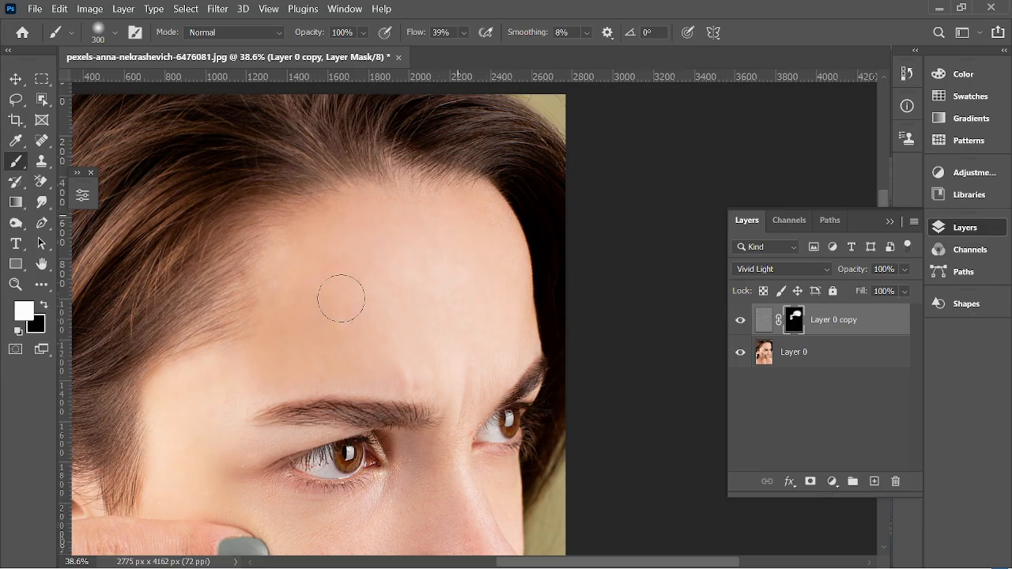
mouse_move(464, 376)
left_mouse_down()
mouse_move(474, 384)
mouse_move(467, 409)
left_mouse_up()
Reveal the smoothing on the nose, under-eye area and upper cheek with a 200-pixel brush on the mask.
key("bracketleft")
key("bracketleft")
scroll(453, 468, "down", 2)
scroll(423, 462, "up", 5)
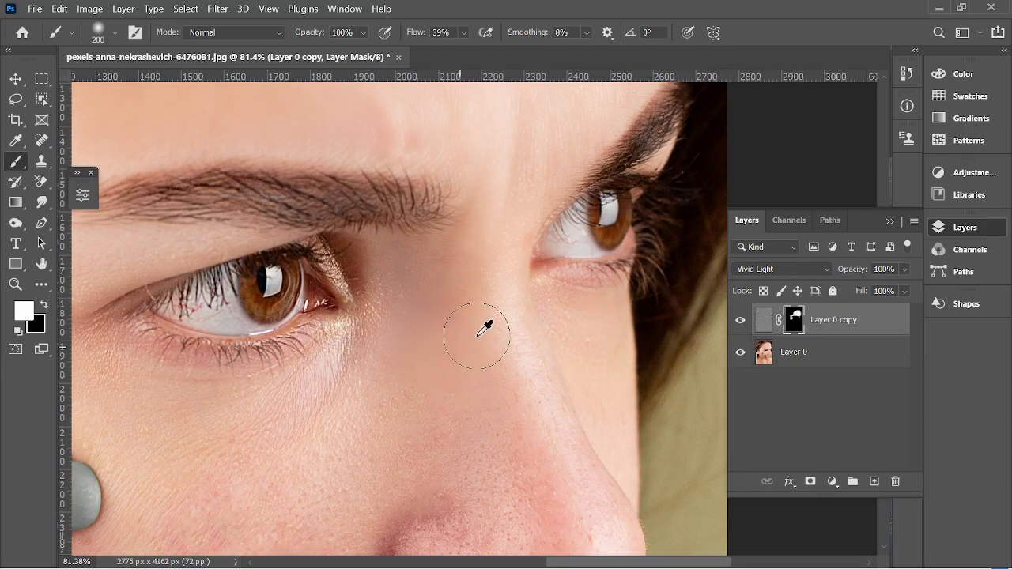
scroll(478, 352, "down", 2)
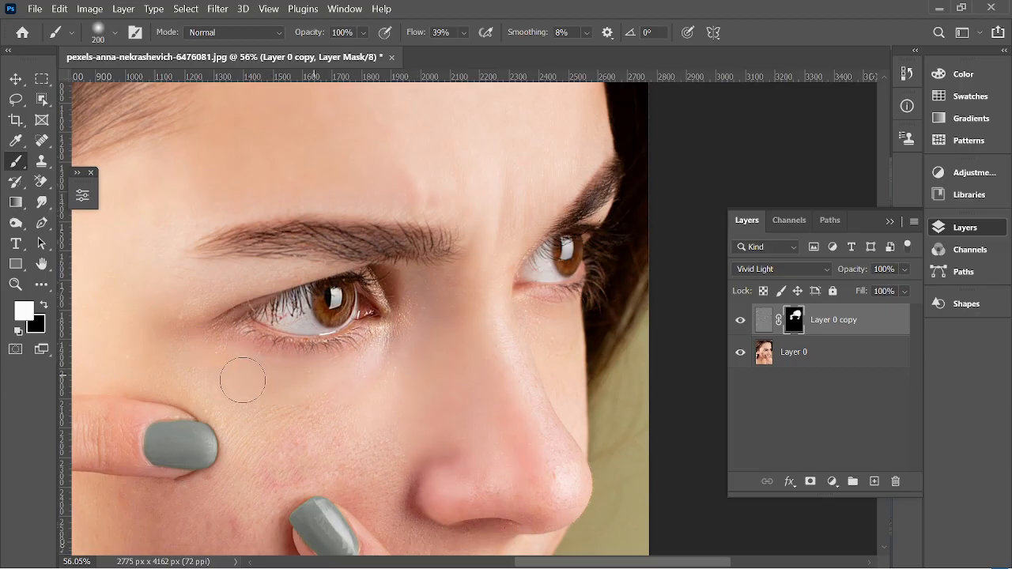
scroll(326, 439, "down", 2)
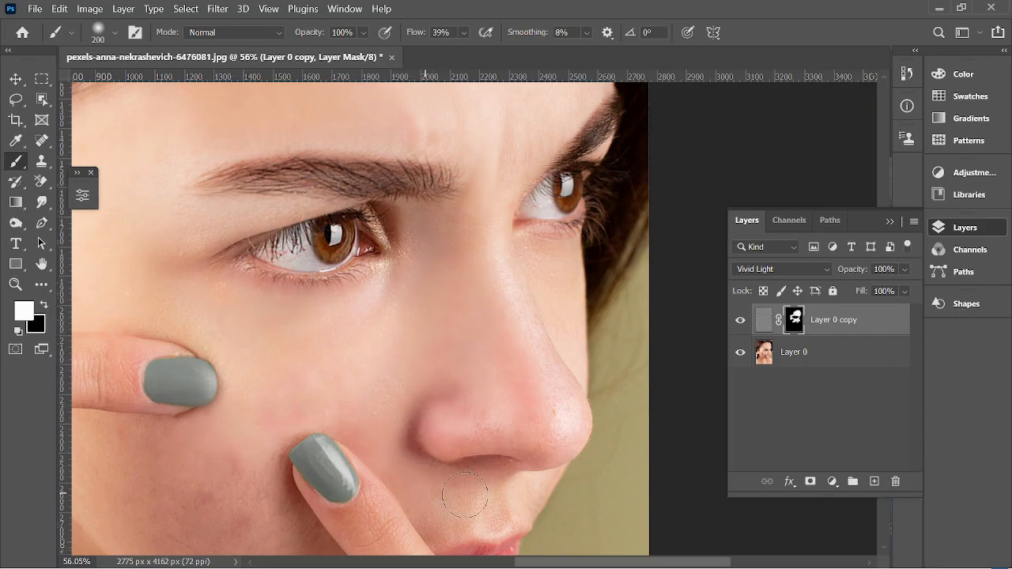
Paint the lower cheek and jaw white on the mask, adjusting the brush size between 400 and 175 pixels.
scroll(574, 488, "down", 5)
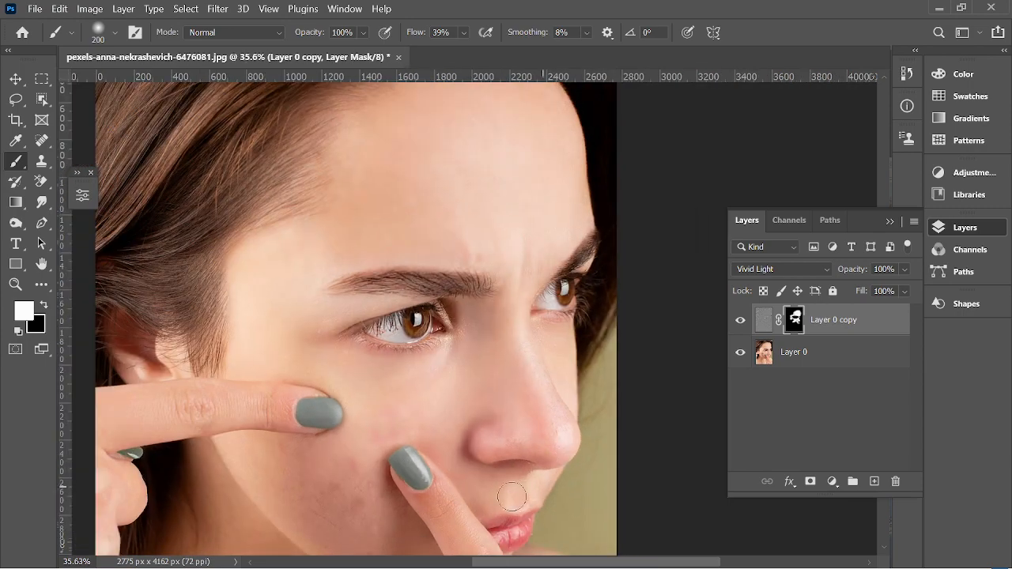
key("bracketleft")
key("bracketleft")
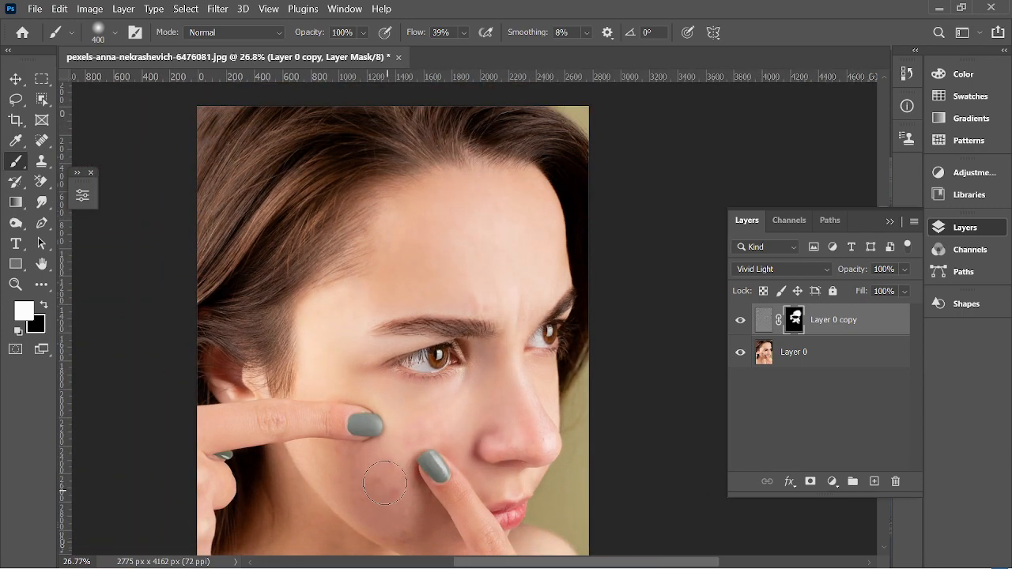
key("bracketright")
key("bracketleft")
key("bracketleft")
scroll(547, 389, "down", 5)
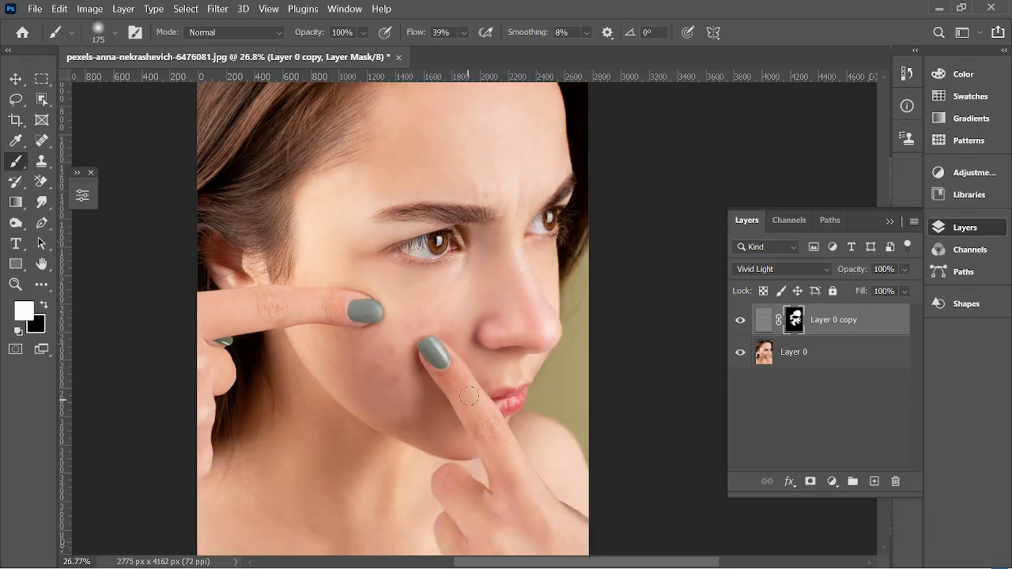
Paint the neck and upper chest white on the mask with an 800-pixel brush, finishing with the brush reduced to 250 pixels.
key("bracketright")
key("bracketright")
scroll(490, 420, "down", 1)
key("bracketright")
scroll(491, 416, "down", 2, "alt")
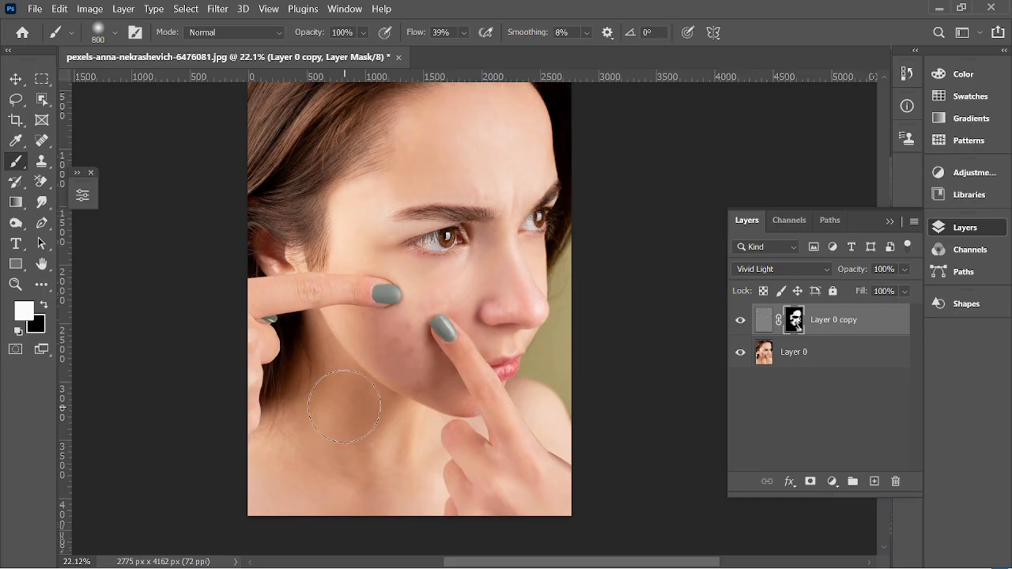
key("bracketright")
key("bracketright")
key("bracketright")
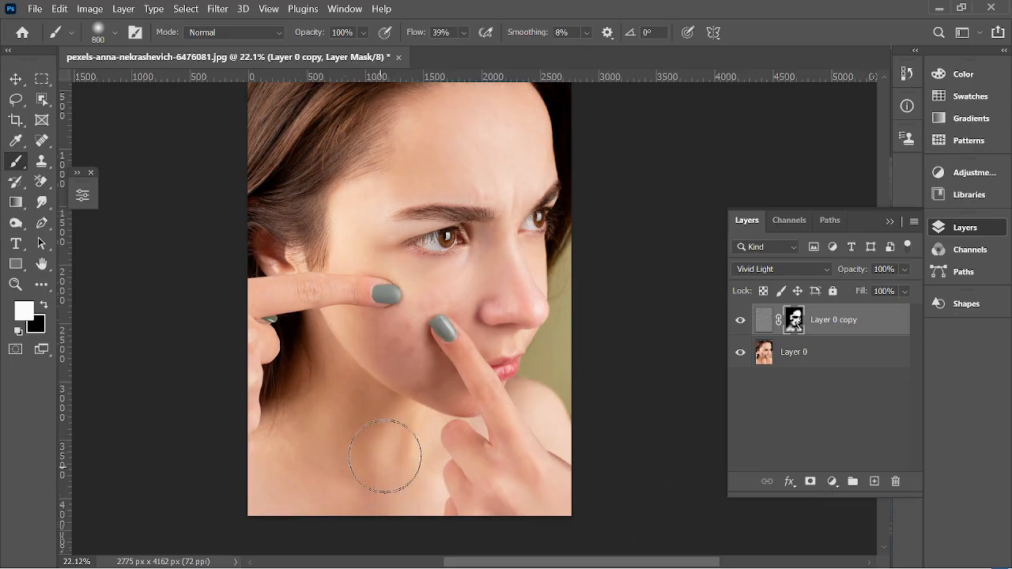
key("bracketleft")
key("bracketleft")
key("bracketleft")
key("bracketleft")
key("bracketleft")
scroll(482, 341, "down", 3)
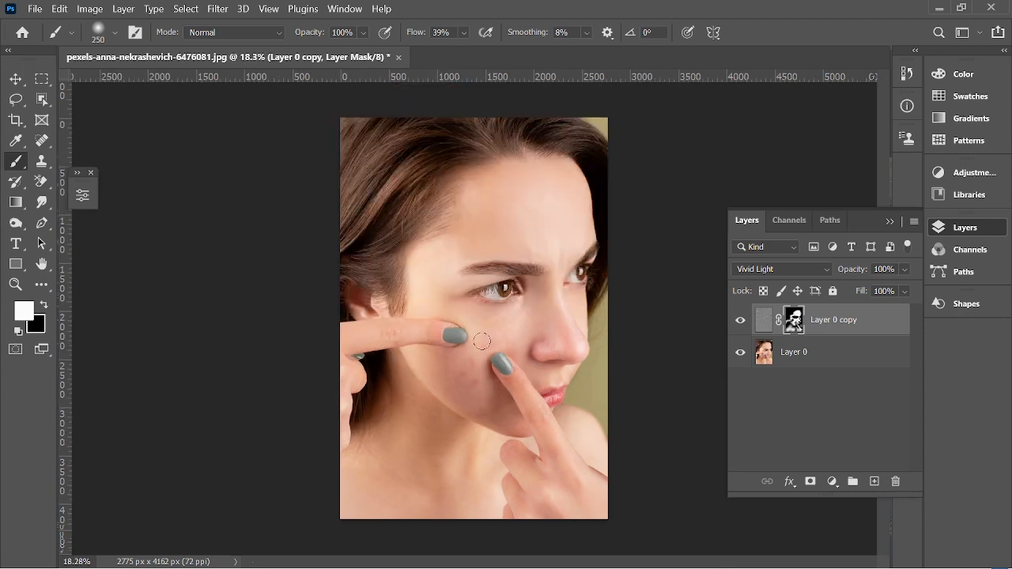
Toggle the visibility of the smoothing layer to compare the face with and without the effect.
key("v")
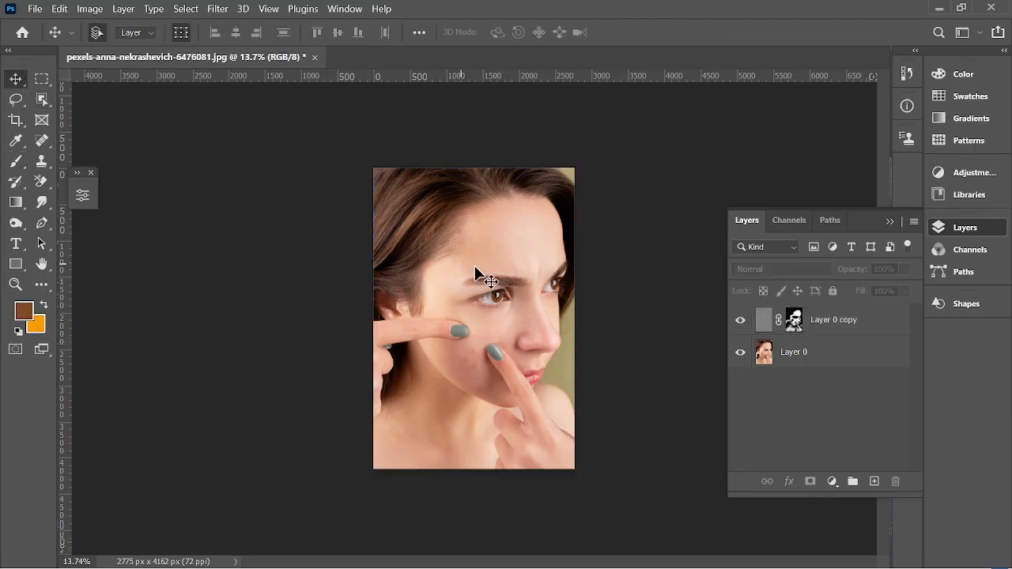
scroll(637, 292, "up", 2)
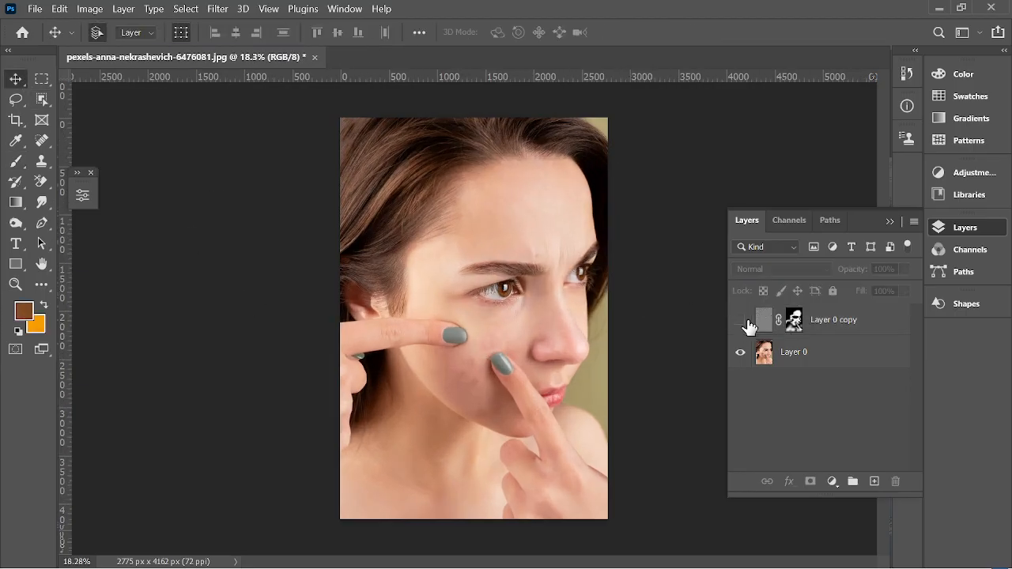
scroll(592, 301, "up", 4)
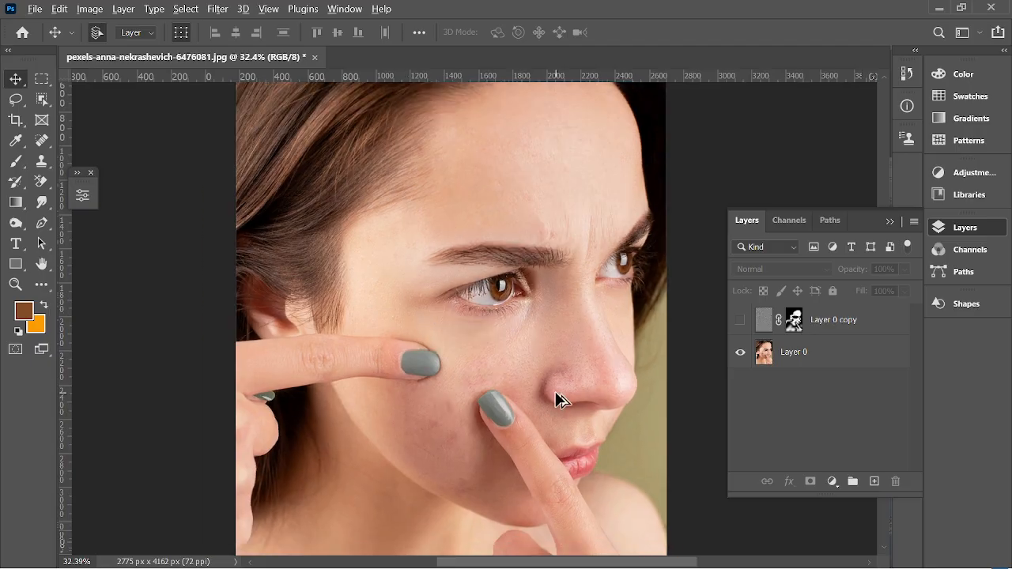
scroll(544, 300, "down", 1)
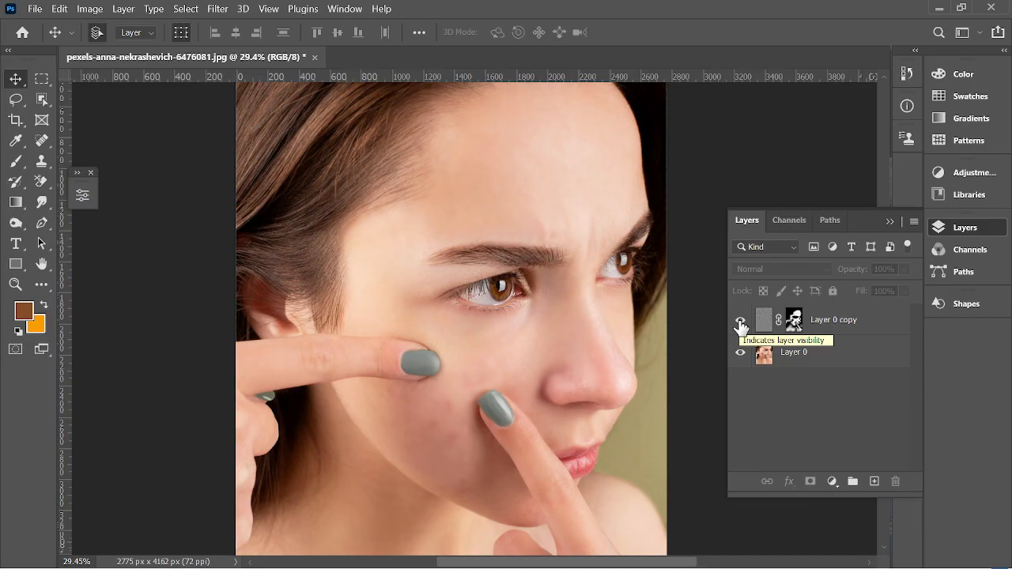
left_click(740, 323)
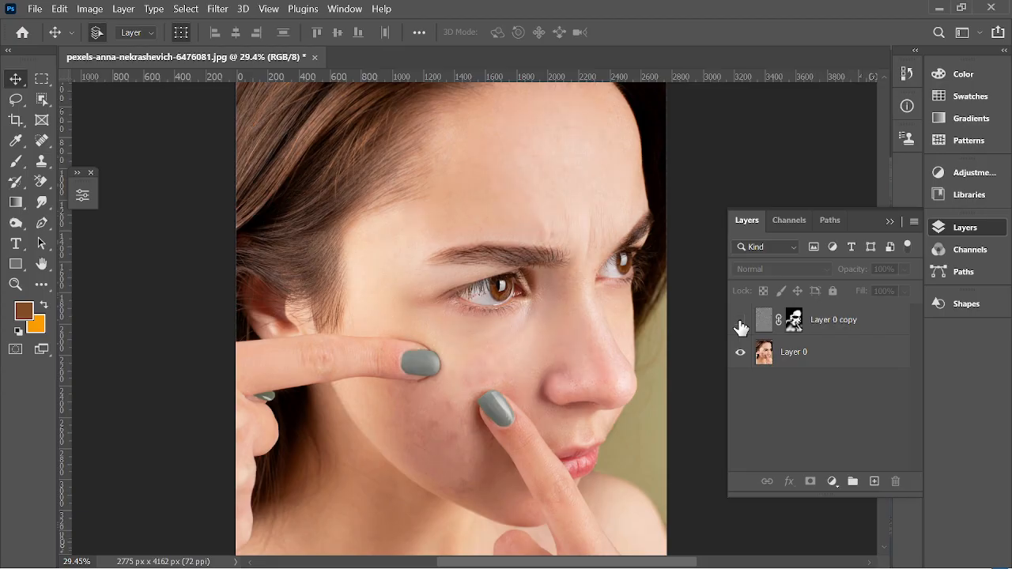
scroll(457, 324, "down", 4)
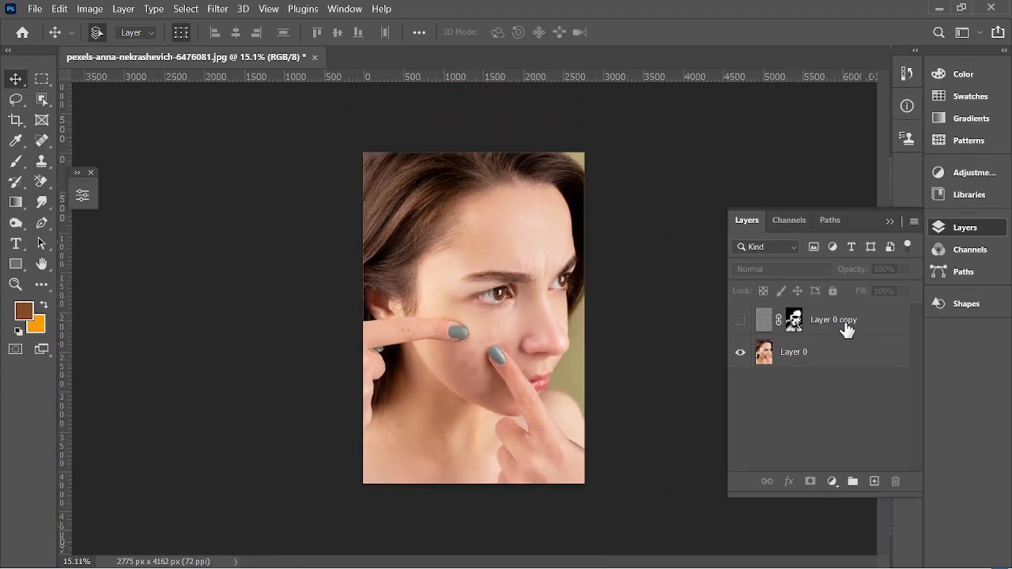
Delete the layer mask from Layer 0 copy without applying it.
left_click_drag(795, 319, 906, 479)
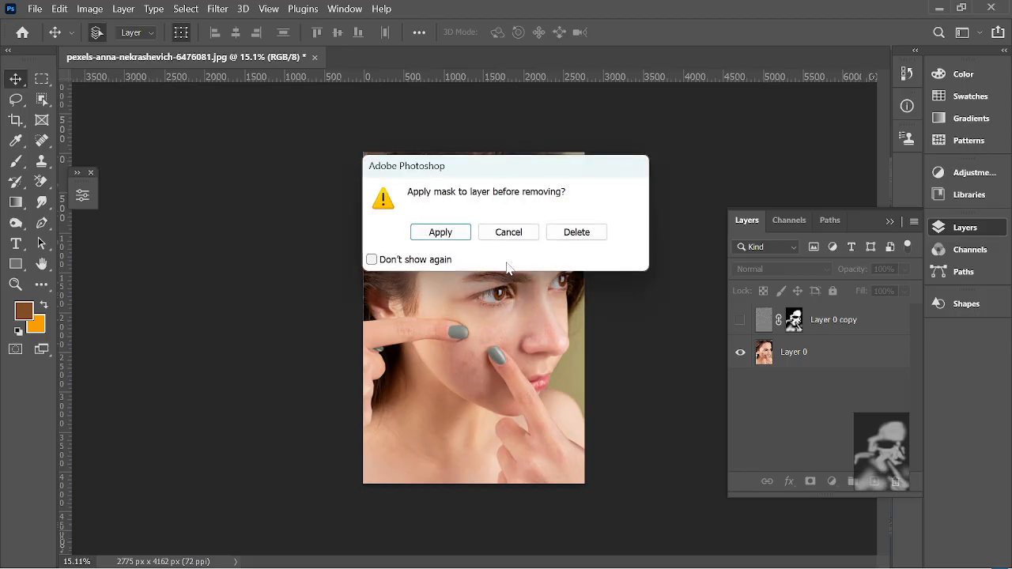
left_click(577, 230)
scroll(421, 230, "down", 1)
Try to open the original portrait from the Downloads folder in File Explorer as a separate Photoshop document.
mouse_move(329, 552)
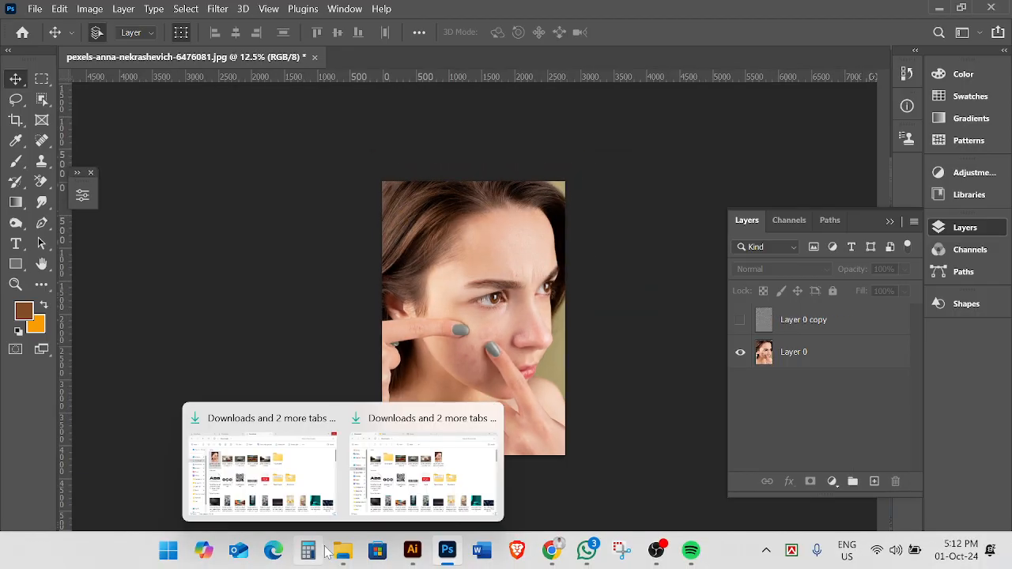
left_click(300, 475)
left_click(196, 184)
left_click_drag(196, 183, 622, 69)
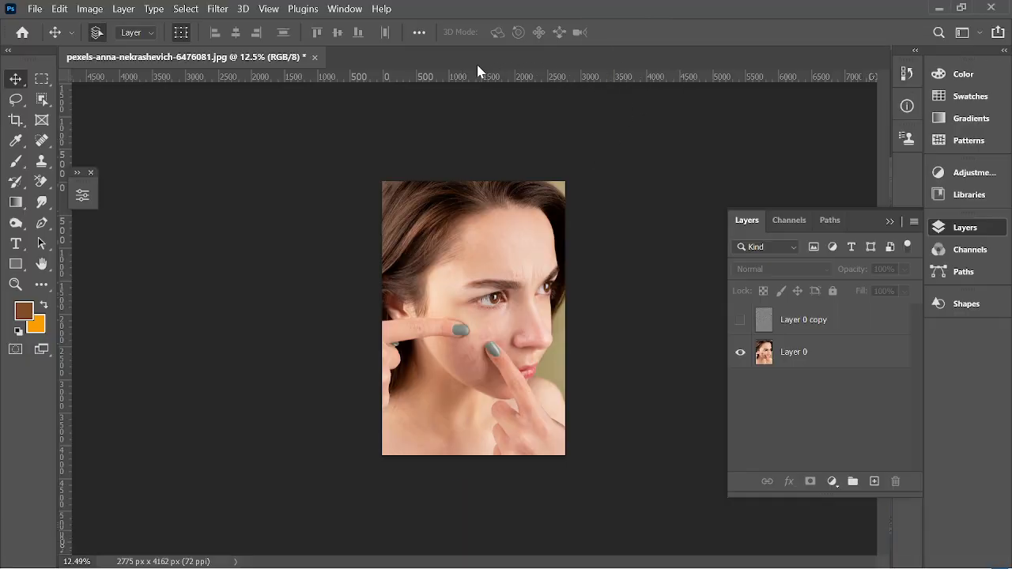
mouse_move(343, 552)
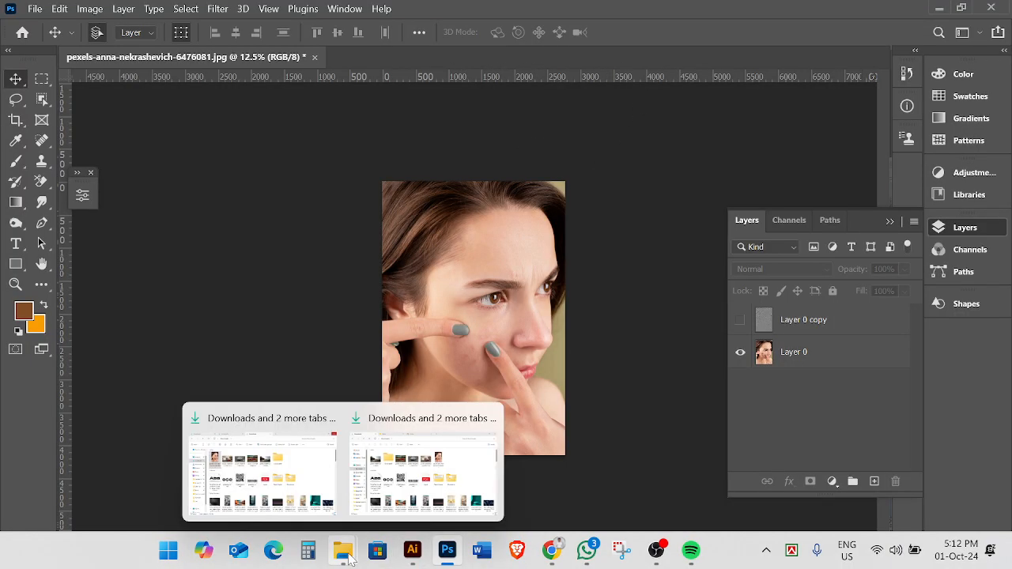
left_click(253, 458)
left_click_drag(198, 218, 606, 55)
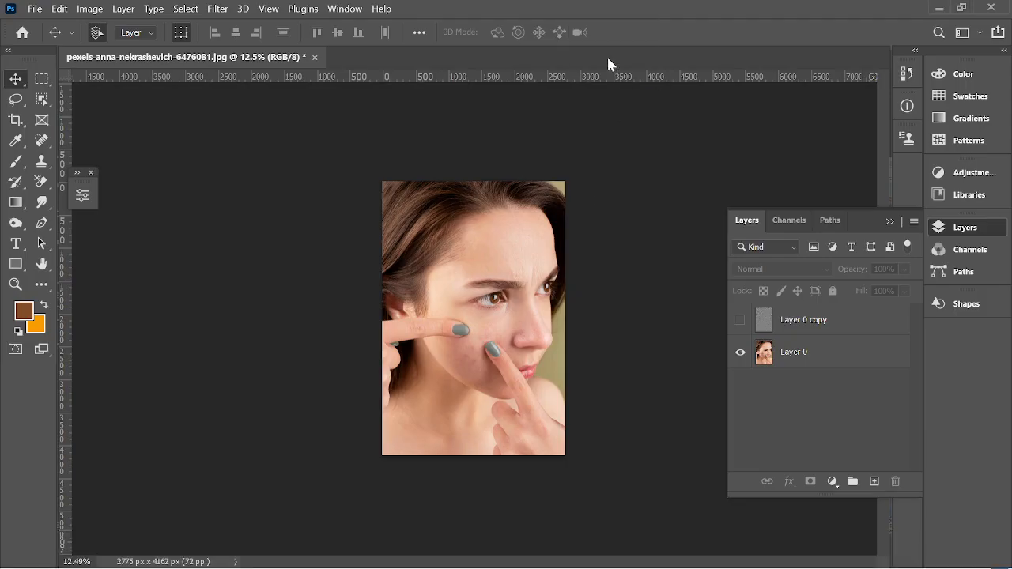
mouse_move(343, 552)
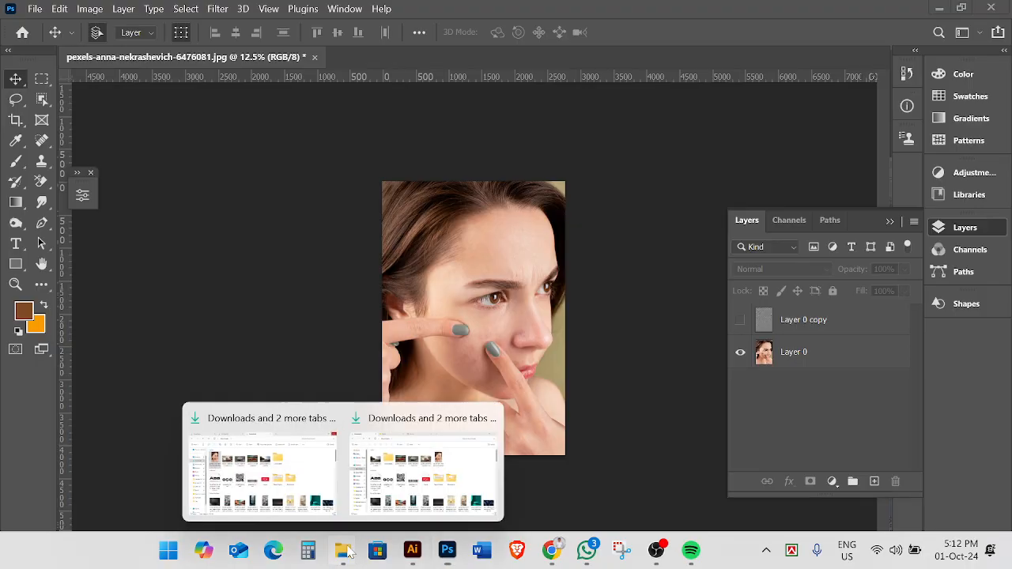
left_click(289, 445)
left_click_drag(179, 170, 485, 72)
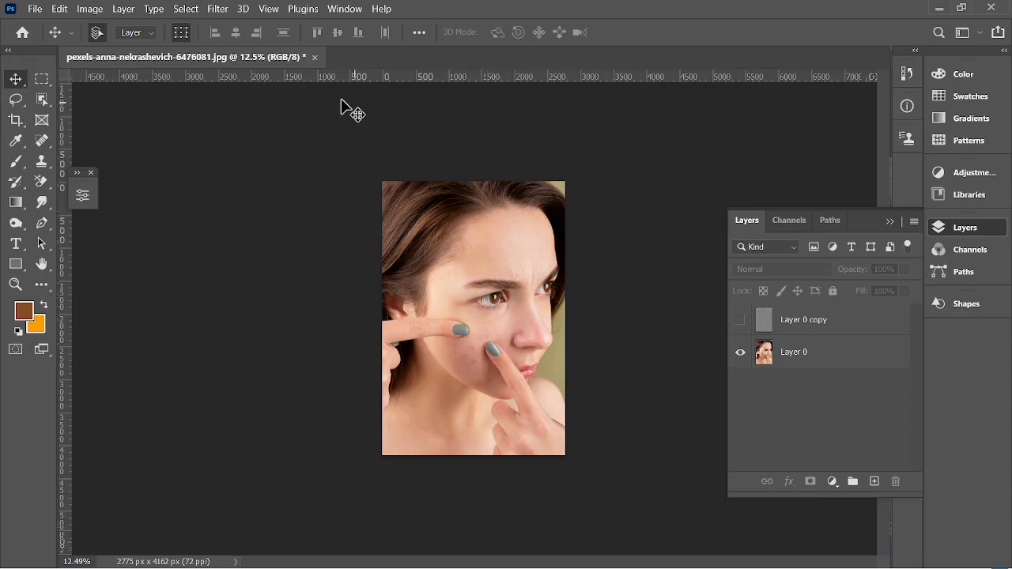
Close the retouched document without saving and reopen the original portrait from the recent files.
left_click(314, 56)
left_click(508, 232)
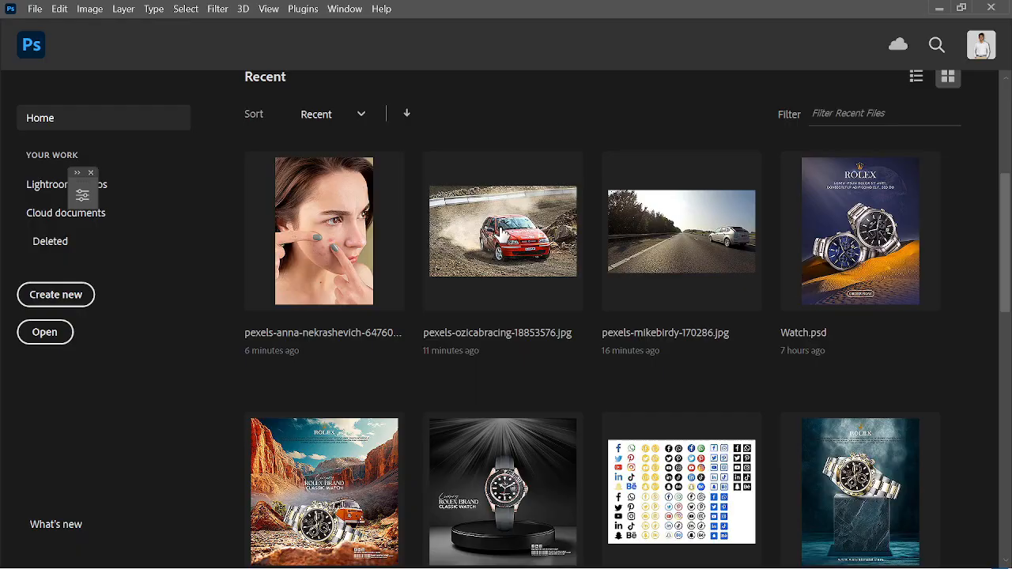
left_click(340, 310)
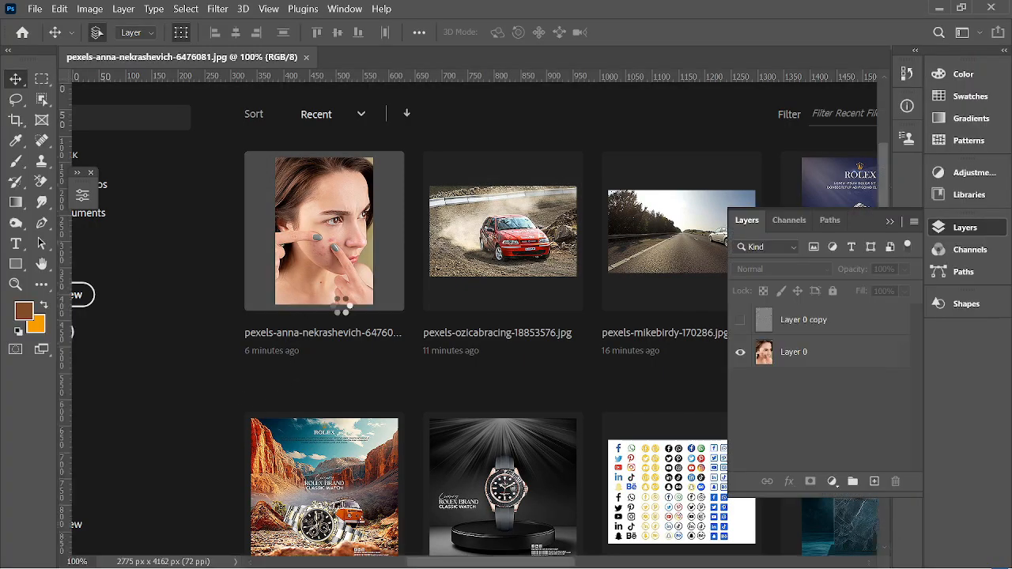
scroll(461, 348, "up", 4)
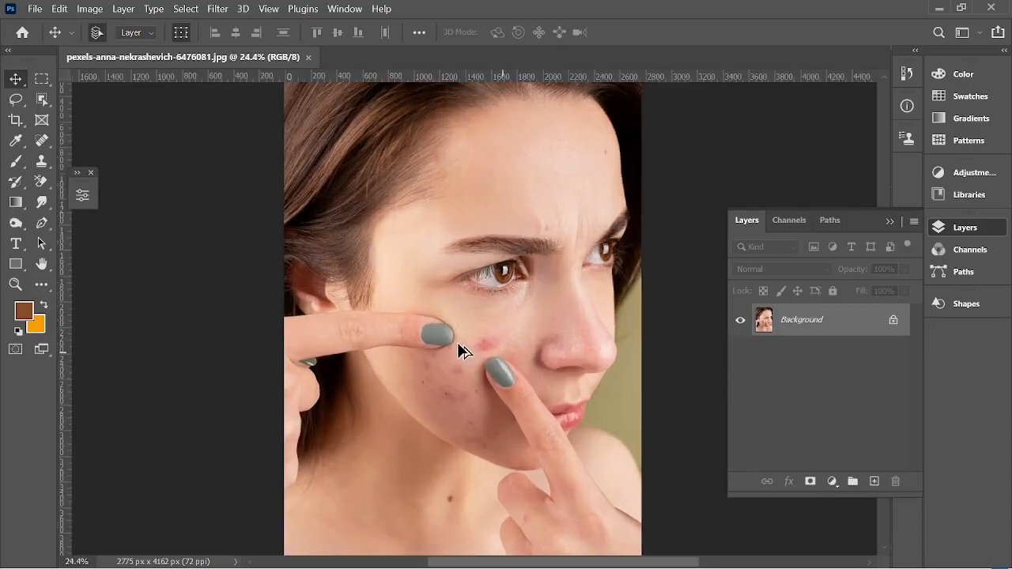
scroll(460, 348, "down", 4)
Duplicate the Background layer and open the copy in the SkinFiner filter from Photo-Toolbox.
key("ctrl+j")
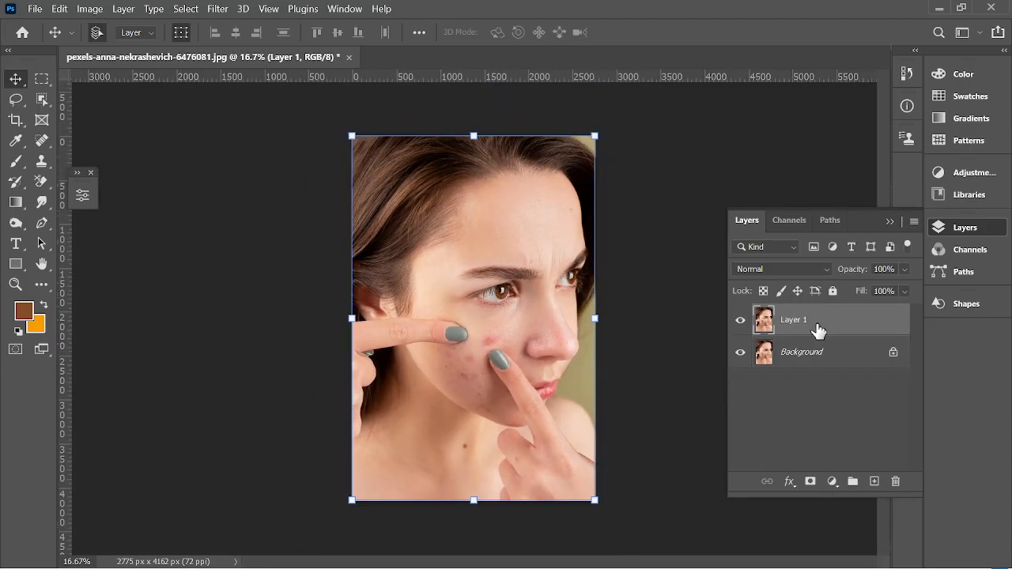
left_click(221, 9)
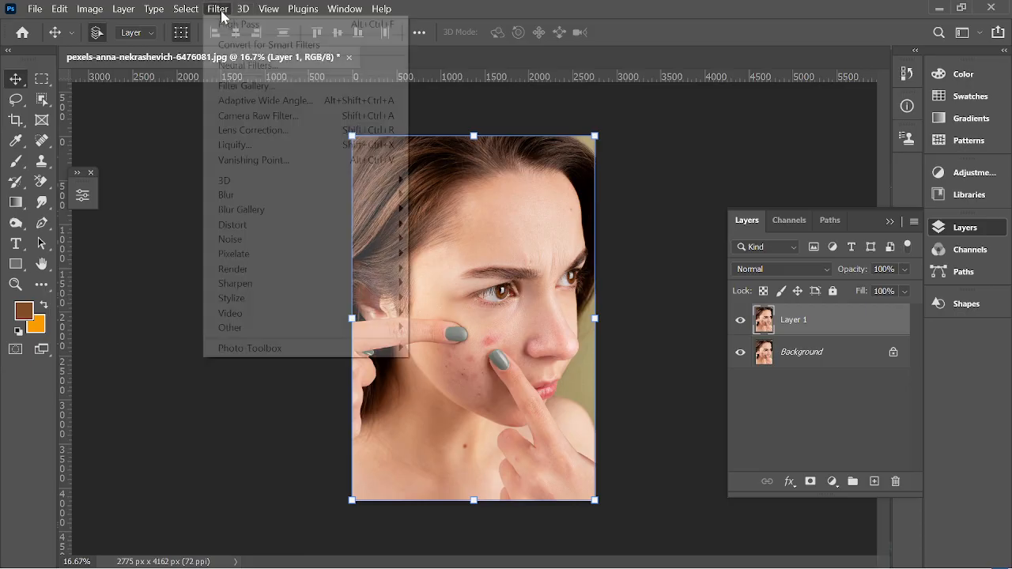
mouse_move(252, 354)
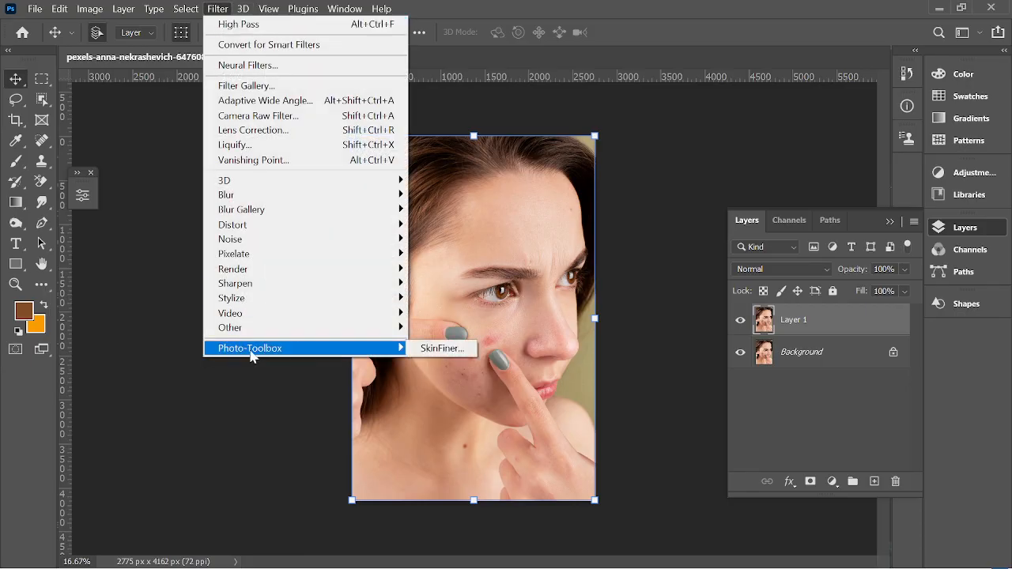
left_click(441, 350)
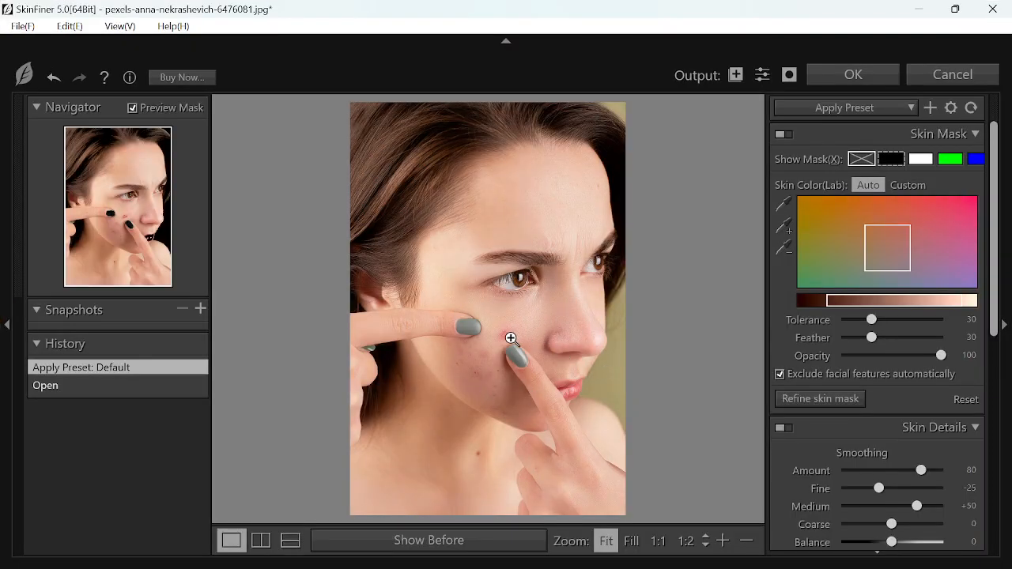
left_click(512, 343)
left_click(491, 324)
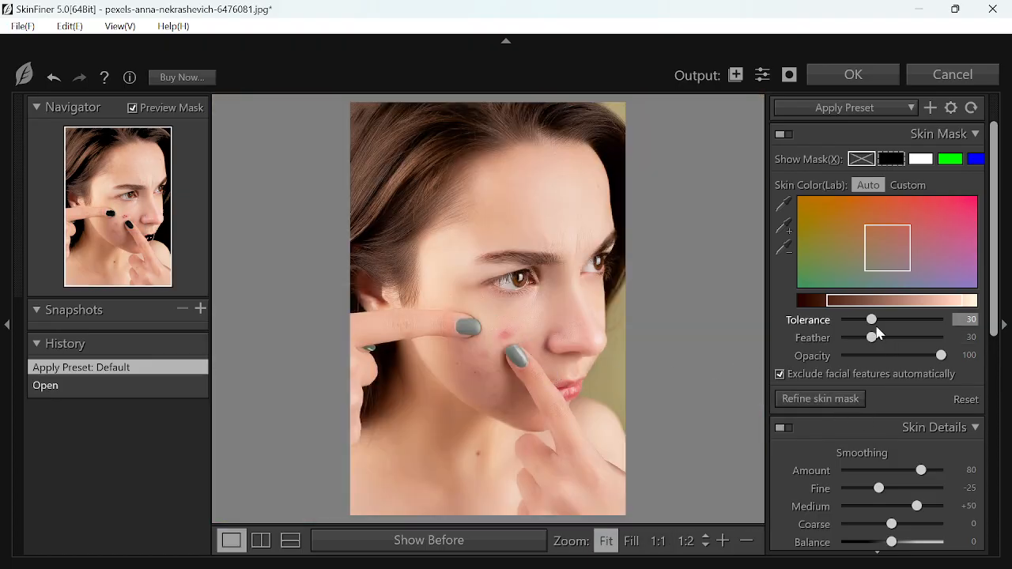
Try a skin mask Tolerance of 0 and Feather of 48, checking the blemished cheek up close.
left_click_drag(873, 325, 839, 321)
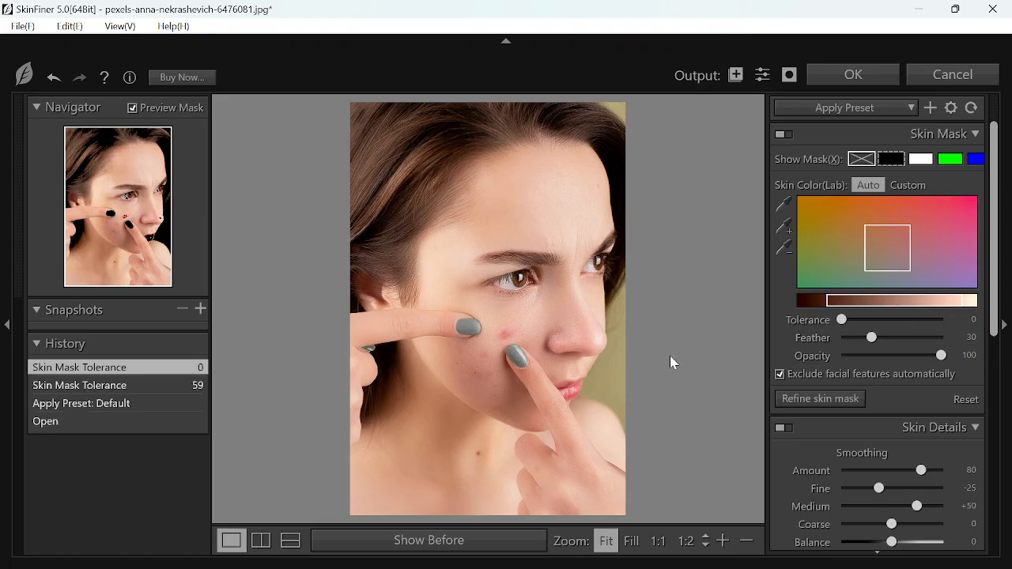
left_click(508, 340)
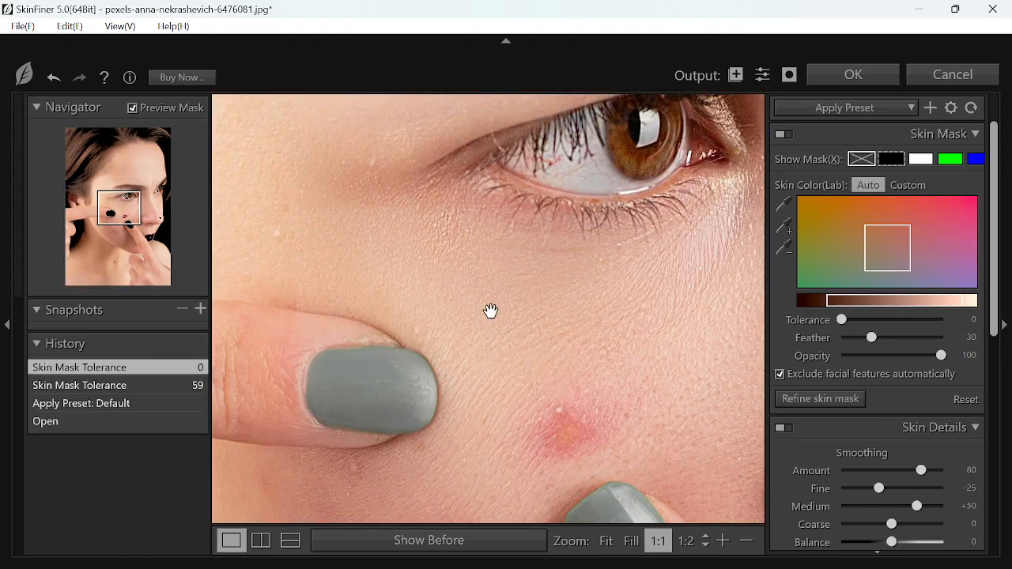
left_click(508, 343)
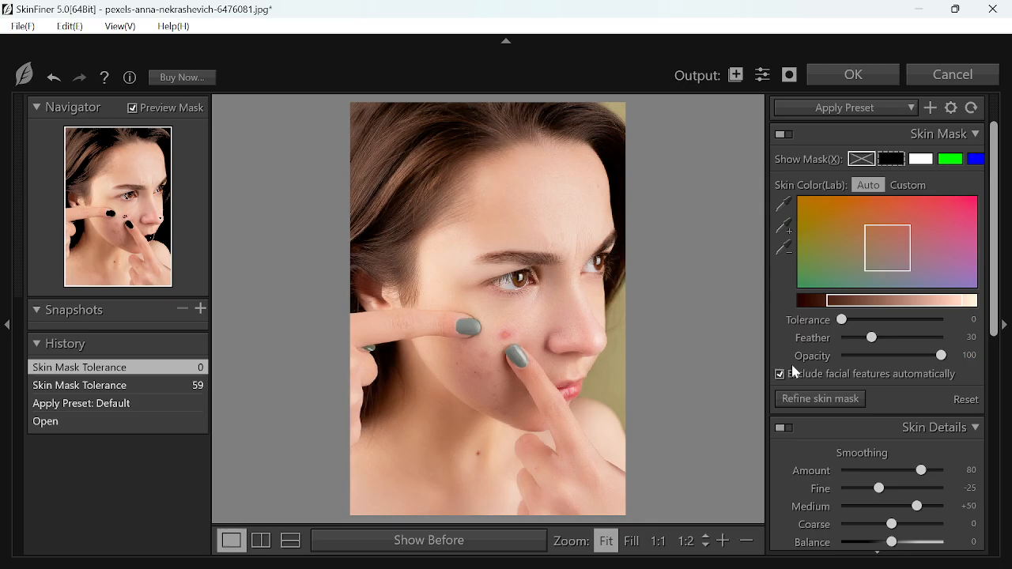
mouse_move(870, 343)
left_mouse_down()
mouse_move(855, 343)
mouse_move(889, 344)
left_mouse_up()
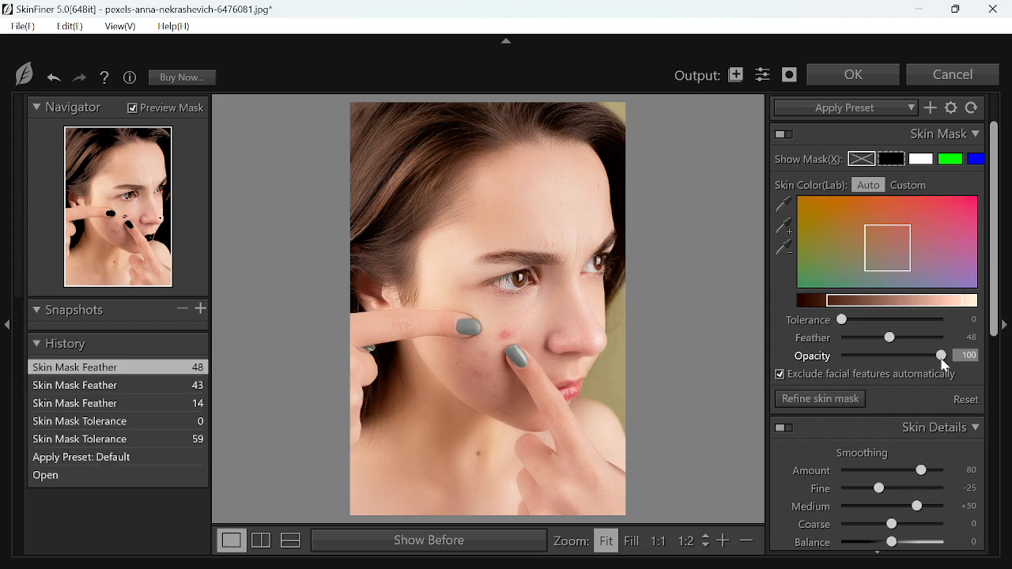
Set the smoothing Amount to 100, the skin mask Tolerance to 100 and Feather to 70, and apply the filter.
left_click_drag(923, 472, 945, 472)
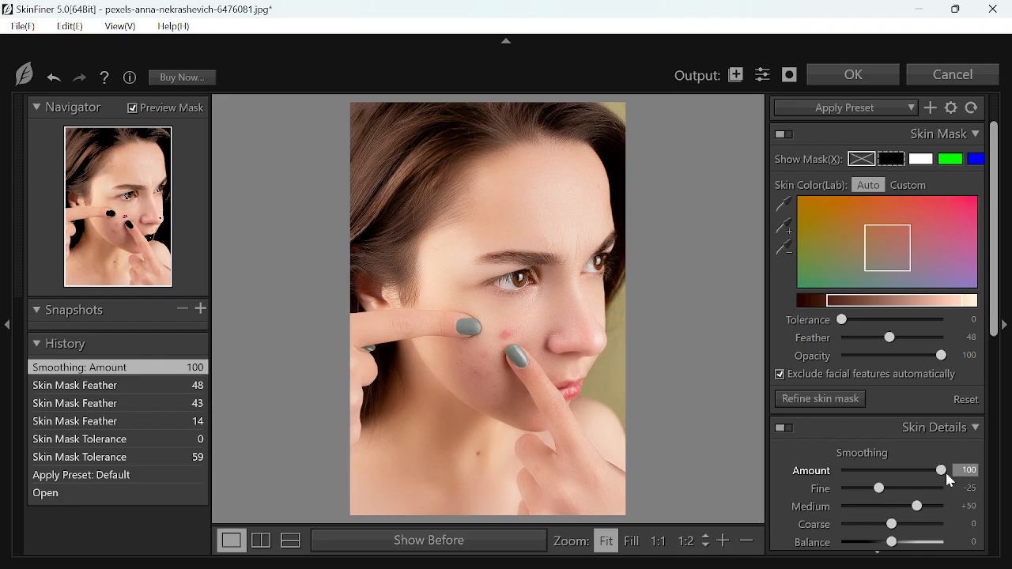
left_click_drag(841, 320, 949, 325)
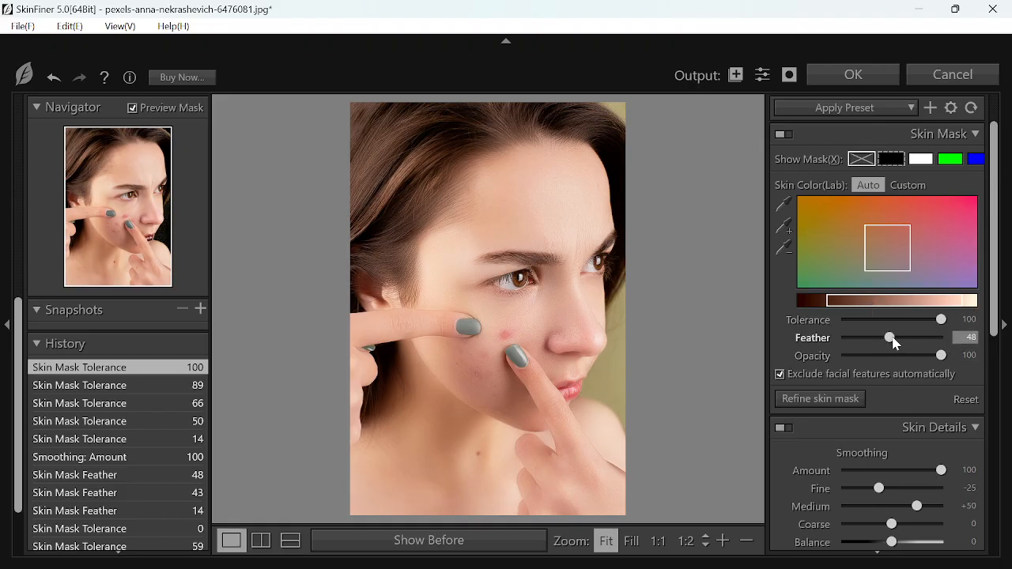
left_click_drag(893, 341, 942, 321)
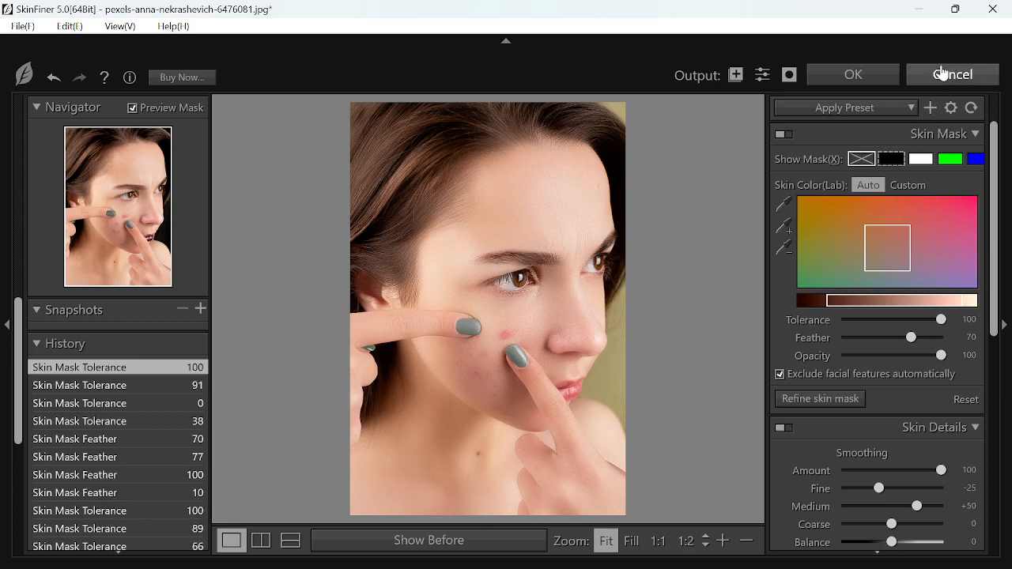
left_click(862, 79)
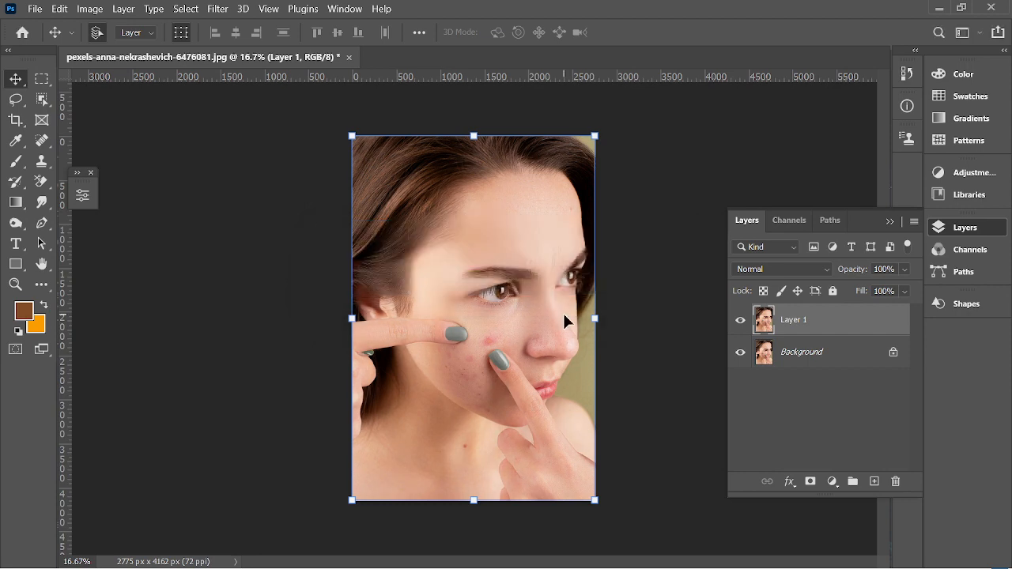
Deselect the layer and examine the smoothed skin on the cheek and forehead up close.
scroll(474, 316, "up", 1)
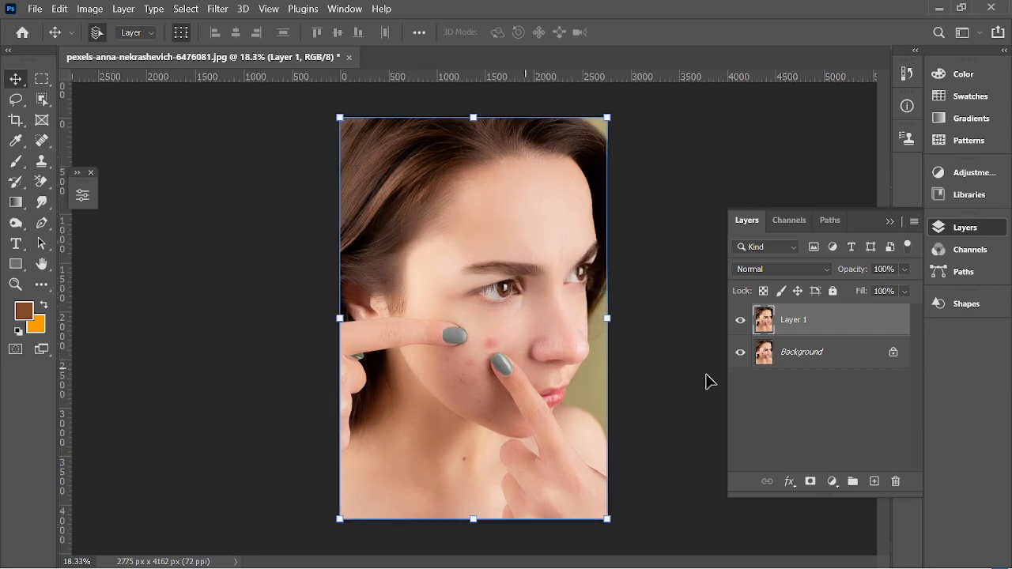
left_click(658, 357)
scroll(660, 361, "up", 1)
scroll(659, 361, "down", 1)
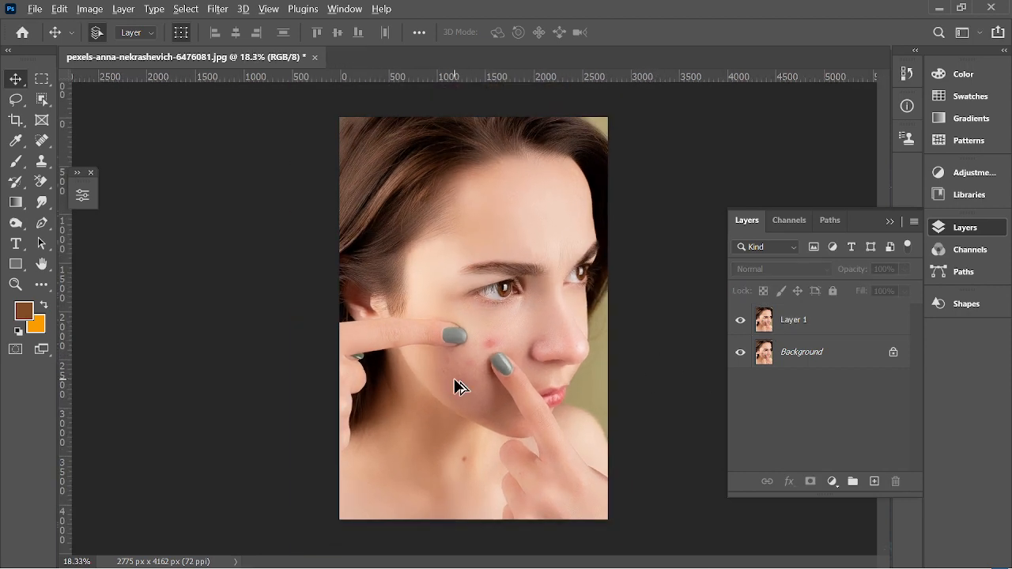
scroll(502, 370, "up", 2)
scroll(505, 370, "up", 3)
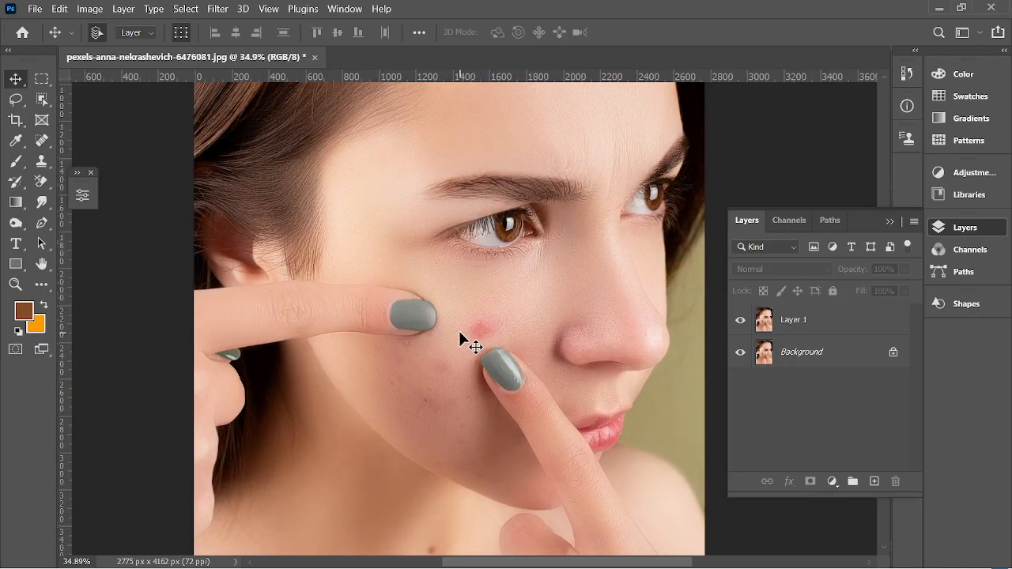
scroll(459, 330, "down", 5)
scroll(538, 194, "up", 5)
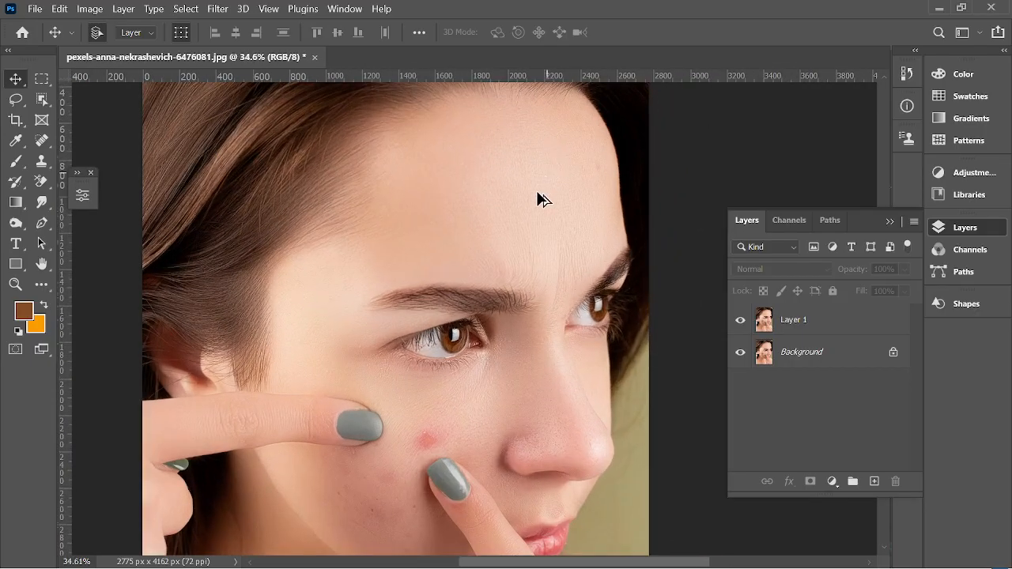
scroll(538, 198, "down", 3)
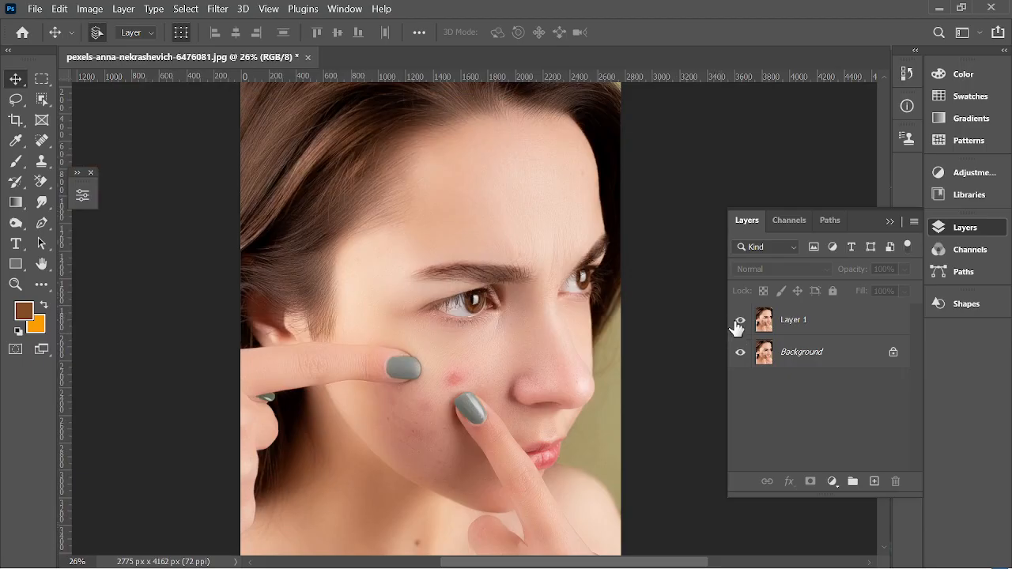
Toggle the visibility of Layer 1 to compare the portrait before and after the SkinFiner smoothing.
left_click(737, 322)
scroll(549, 280, "down", 2)
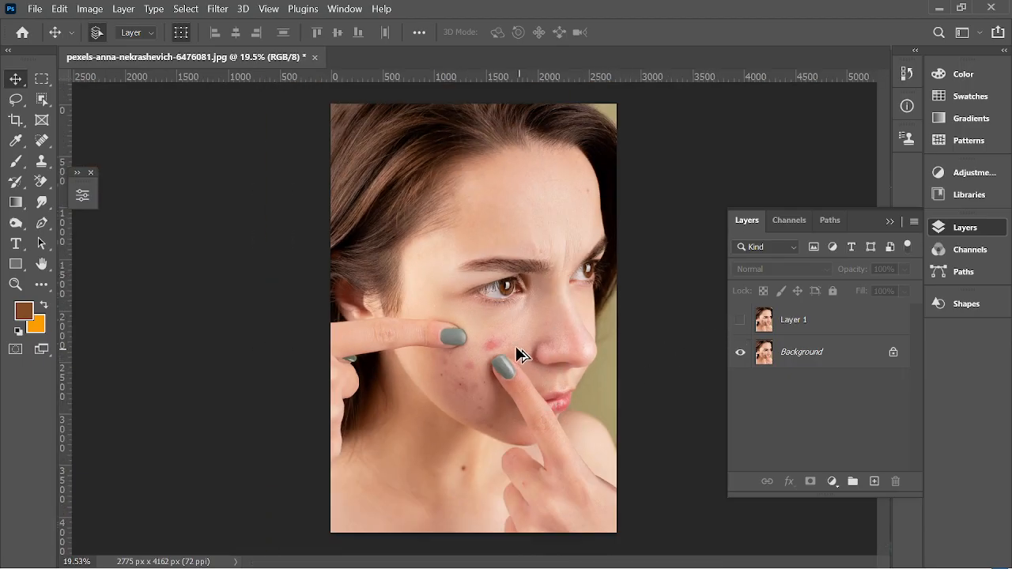
scroll(518, 353, "up", 1)
left_click(741, 320)
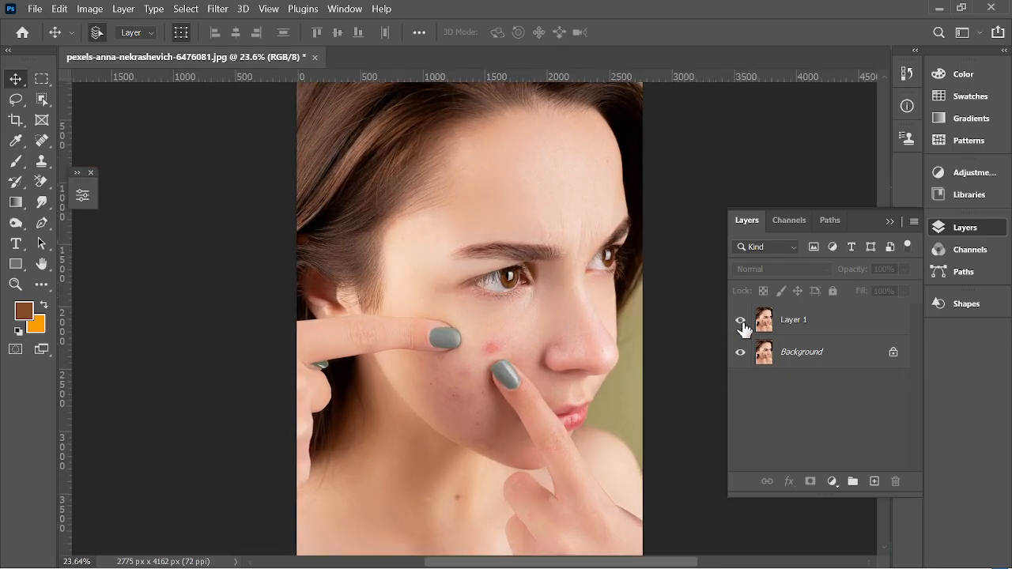
left_click(741, 321)
scroll(473, 356, "down", 2)
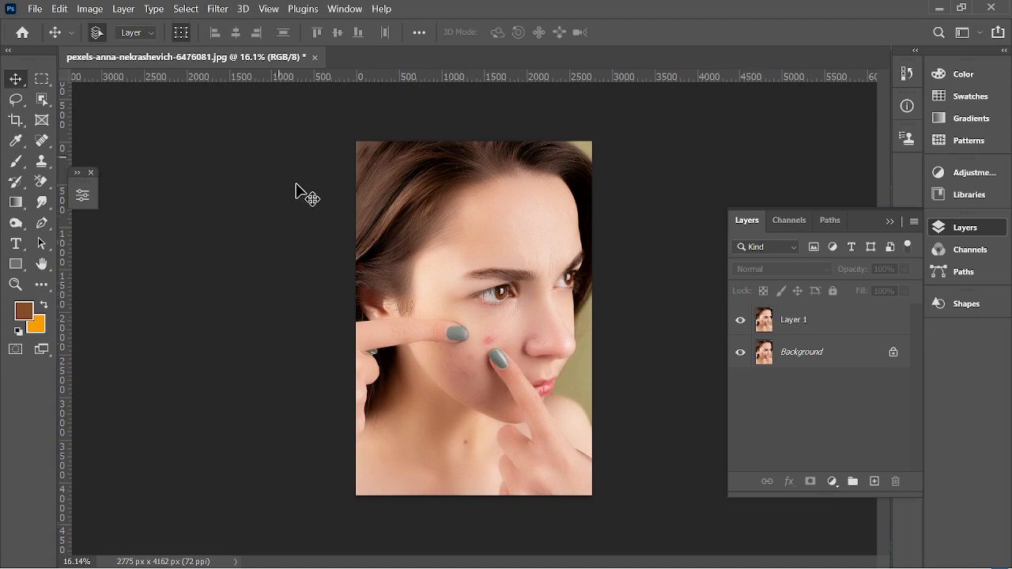
Switch to File Explorer and open the SkinFiner 5.0 Multilingual folder inside SkinFiner 5.0 Multilingual [FileCR] on drive D.
mouse_move(377, 536)
mouse_move(343, 547)
left_click(376, 510)
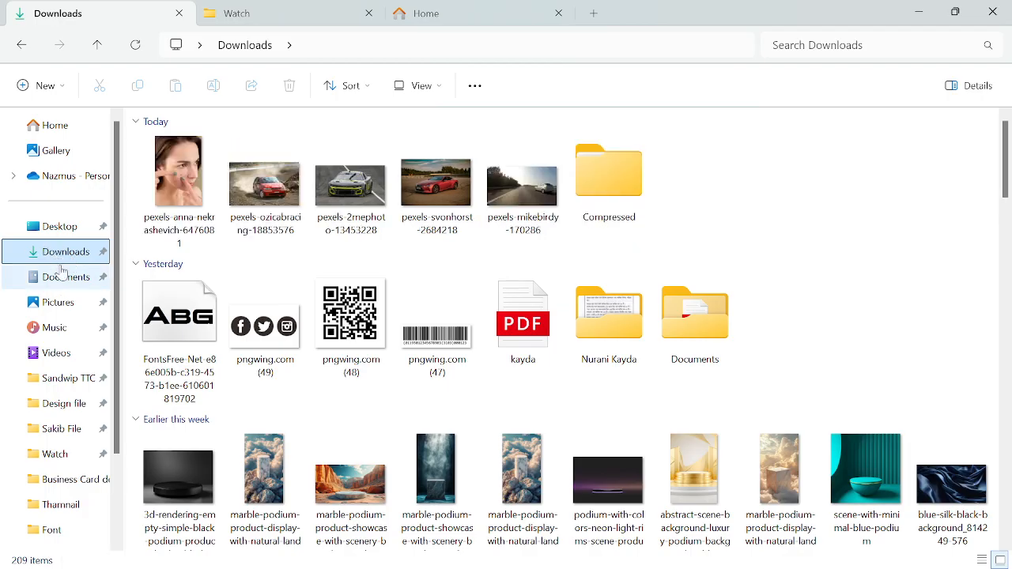
scroll(68, 479, "down", 3)
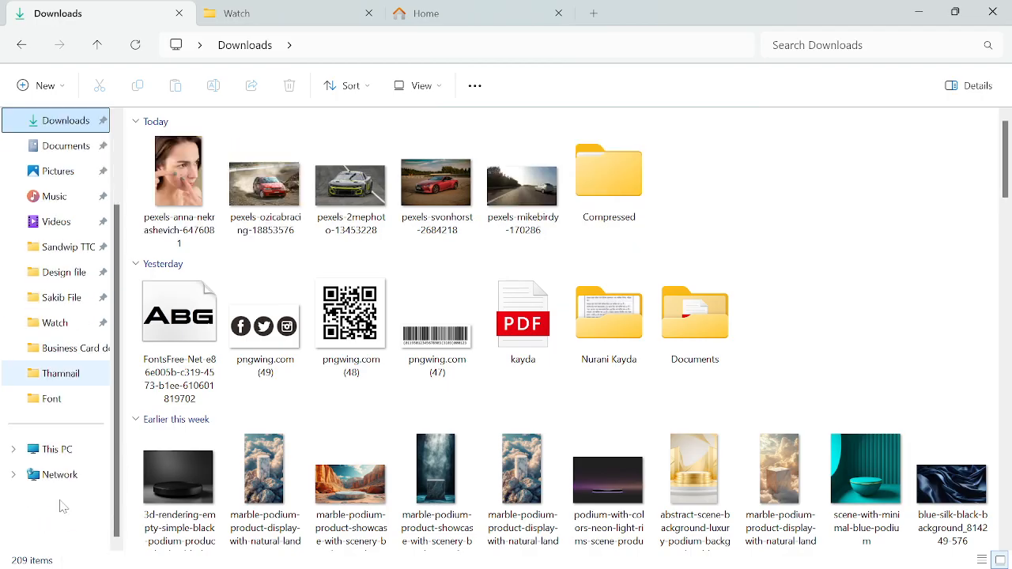
left_click(57, 450)
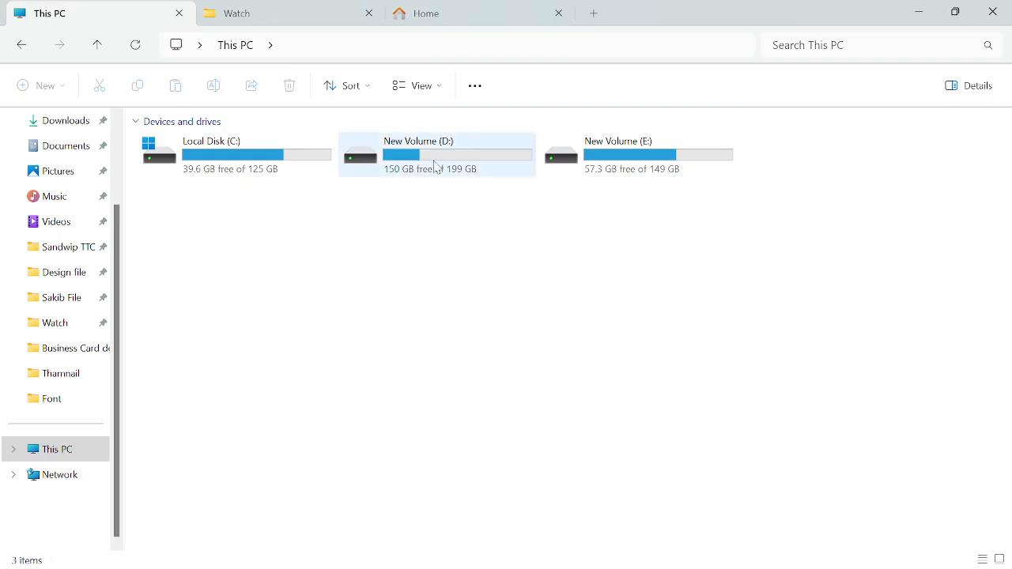
double_click(435, 162)
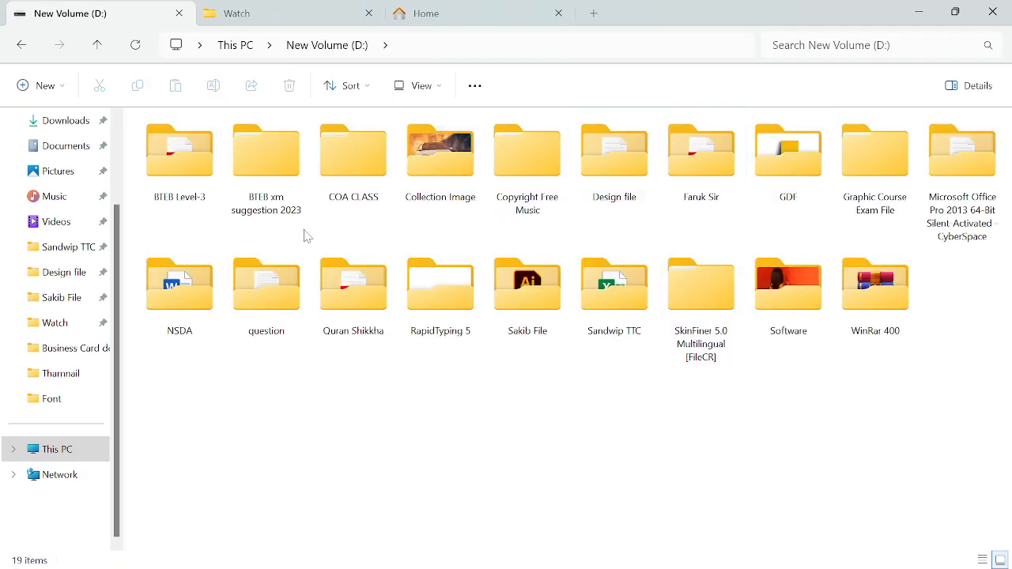
double_click(528, 306)
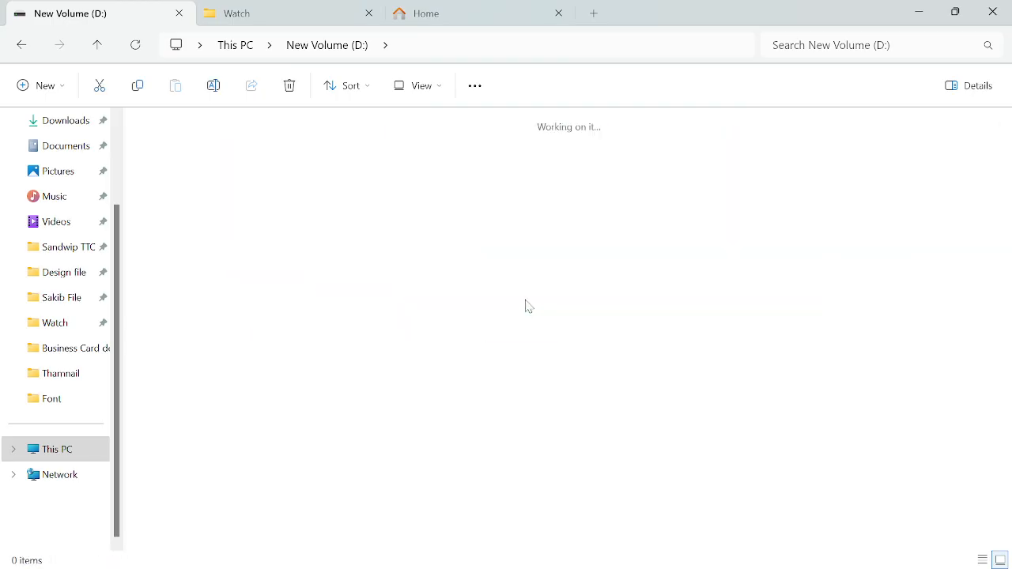
left_click(97, 44)
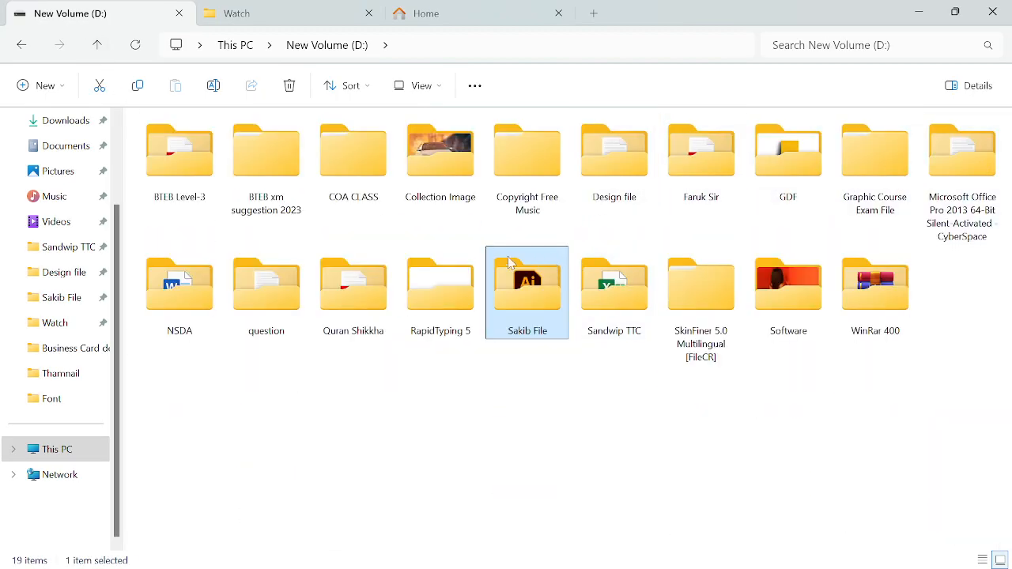
double_click(695, 310)
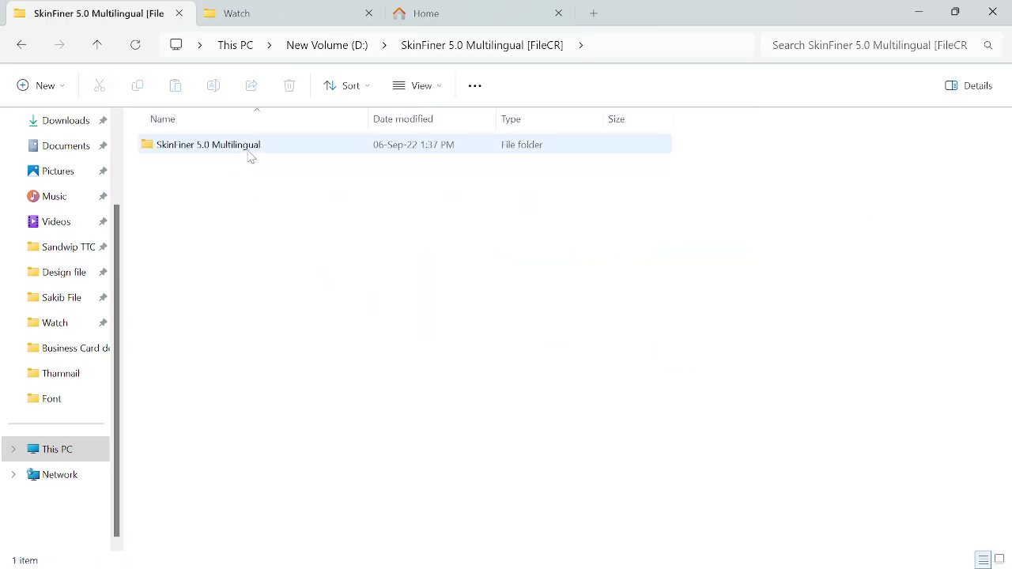
double_click(248, 155)
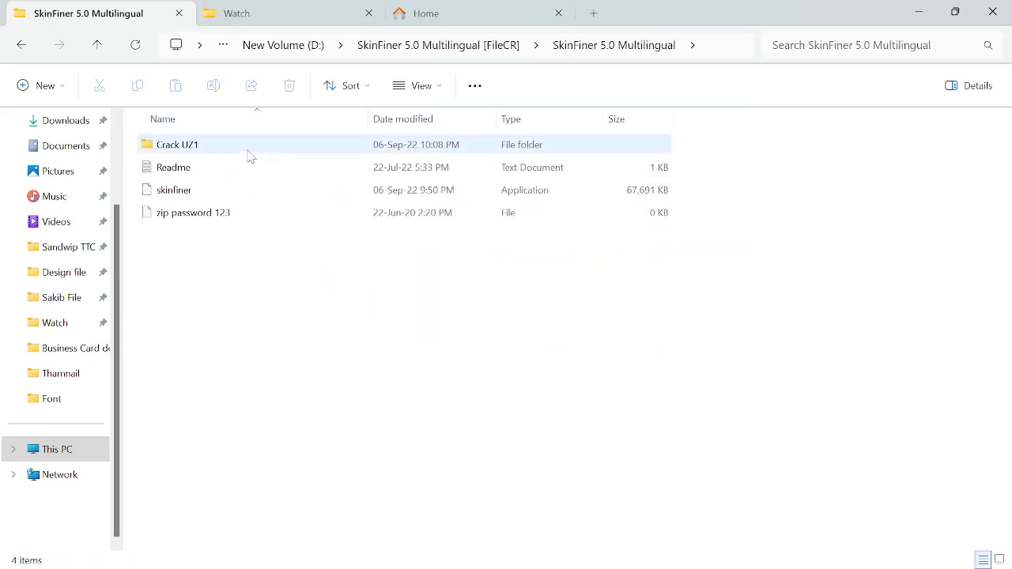
View the run options of the skinfiner application file and look at the SkinFiner application in the Crack UZ1 subfolder.
right_click(181, 196)
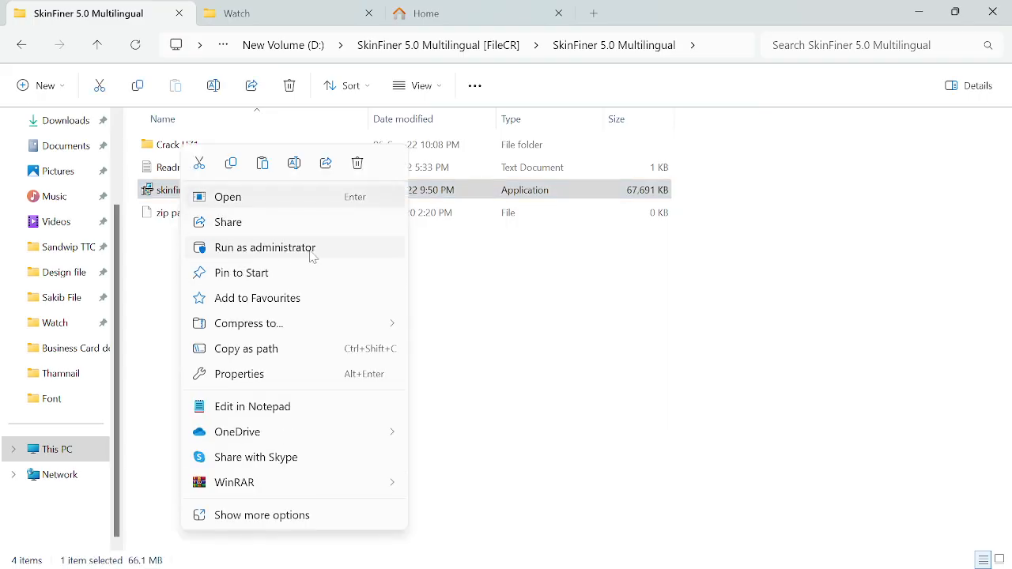
left_click(501, 319)
double_click(252, 193)
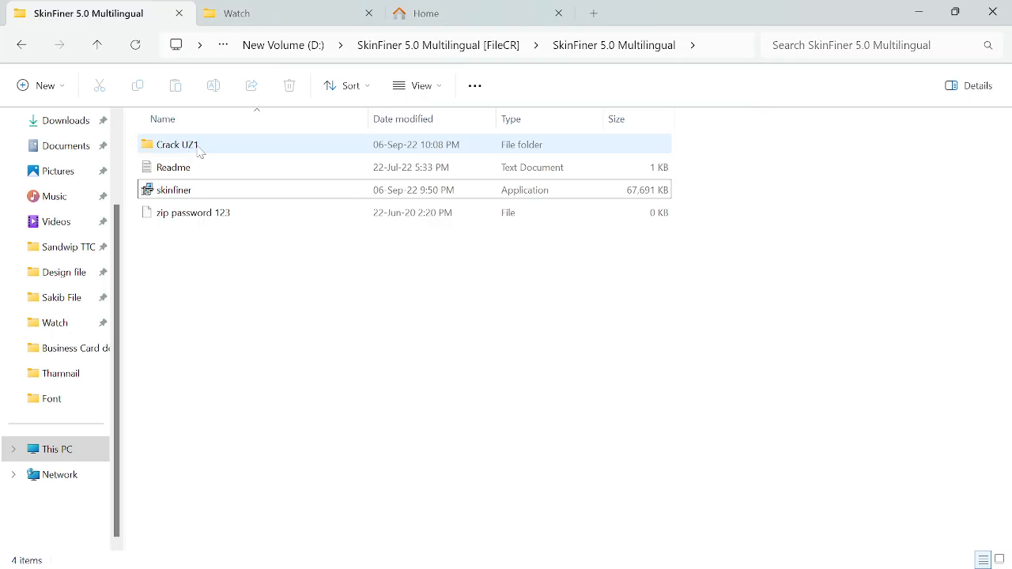
double_click(198, 146)
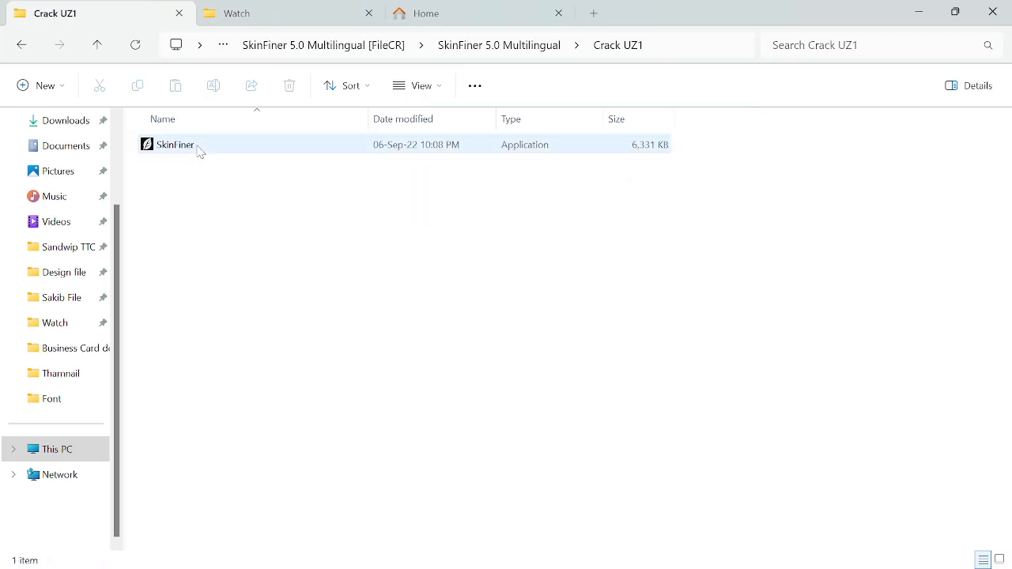
right_click(204, 146)
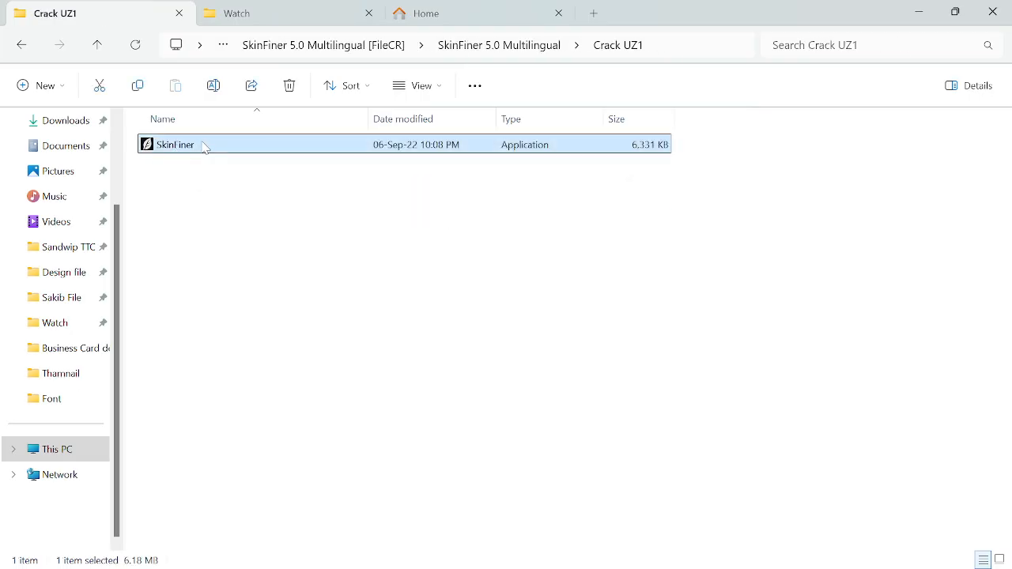
left_click(253, 162)
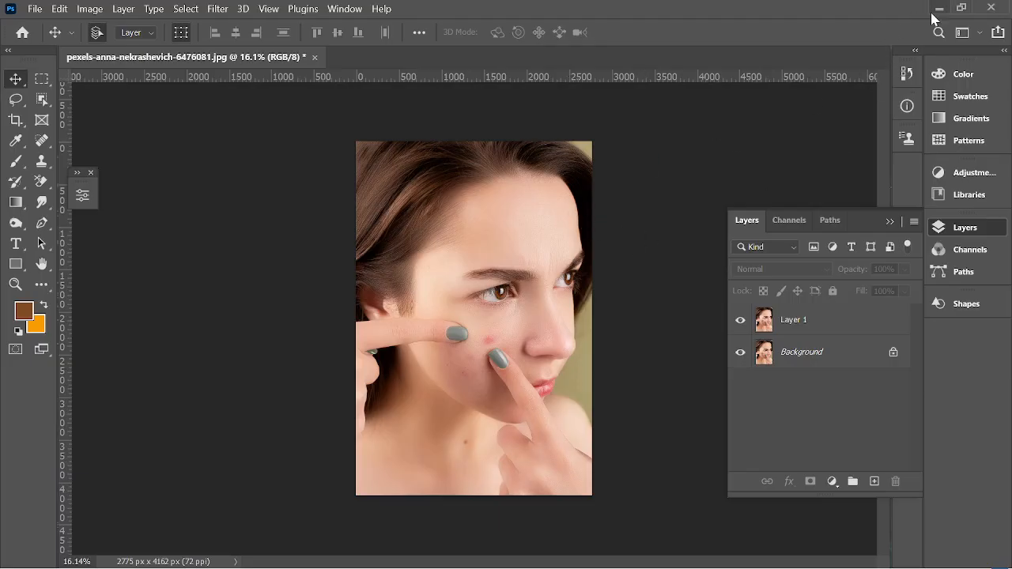
Minimize Photoshop to uncover the windows behind it.
left_click(938, 8)
left_click(993, 11)
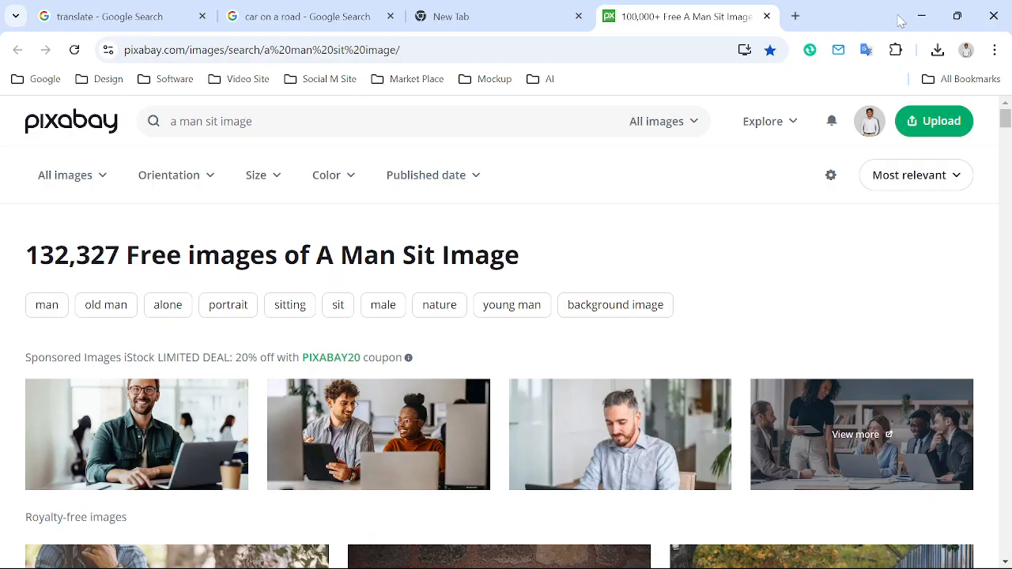
Minimize the browser window to reach the desktop and refresh the desktop.
left_click(921, 15)
left_click(371, 11)
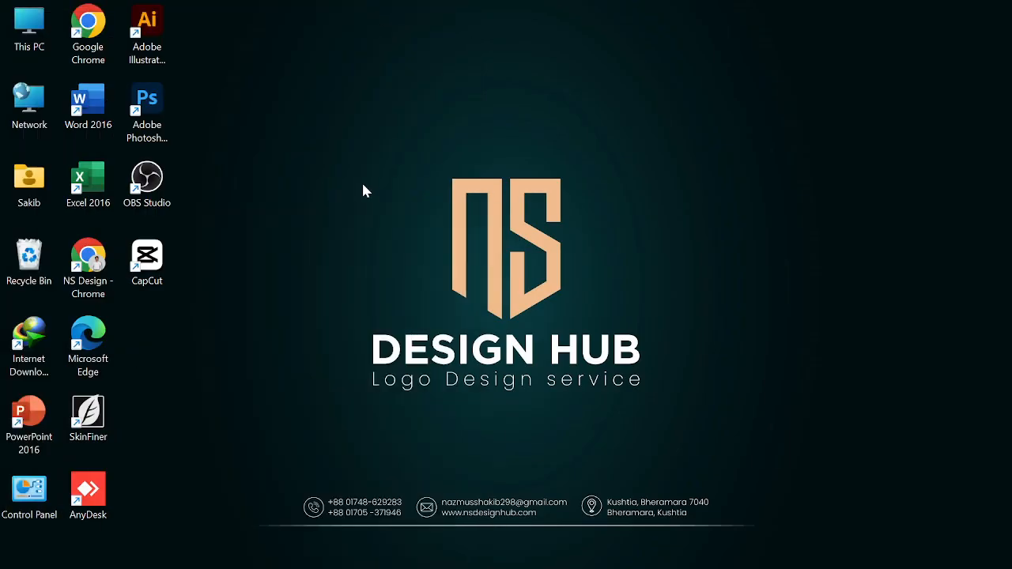
right_click(363, 191)
left_click(415, 287)
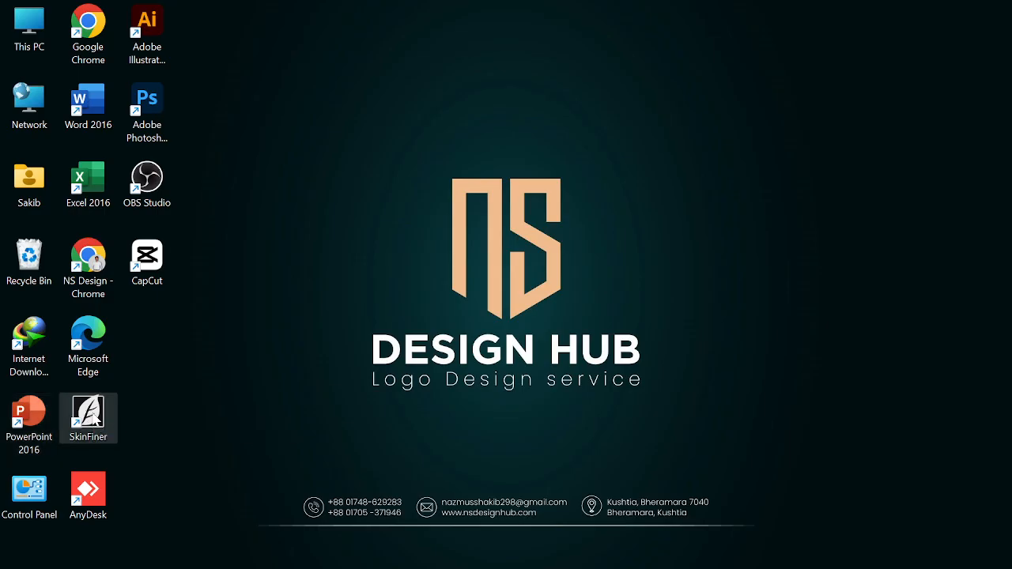
Open the file location of the SkinFiner desktop shortcut and try to paste the copied SkinFiner.exe from Crack UZ1 into that folder.
right_click(93, 417)
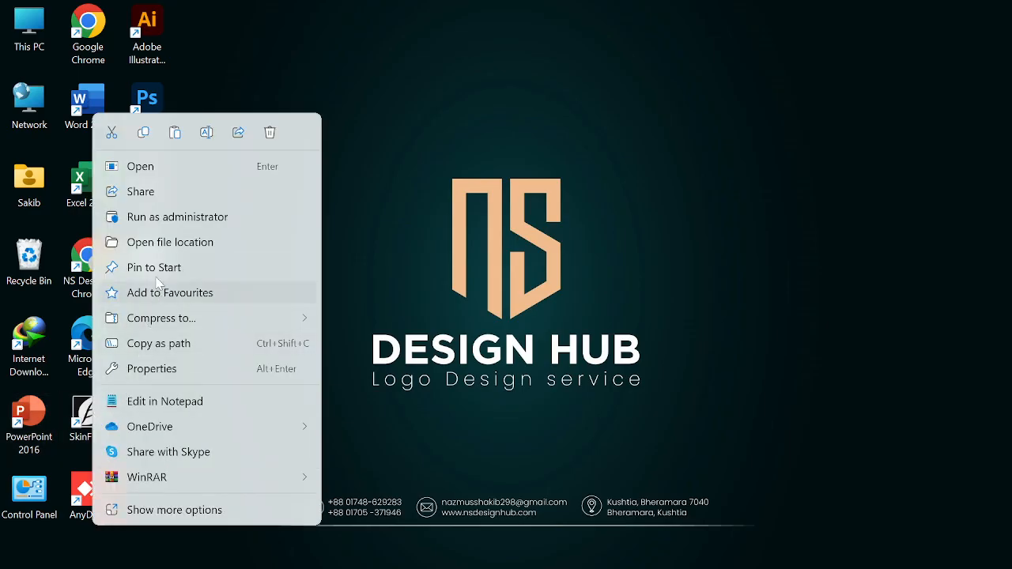
left_click(198, 245)
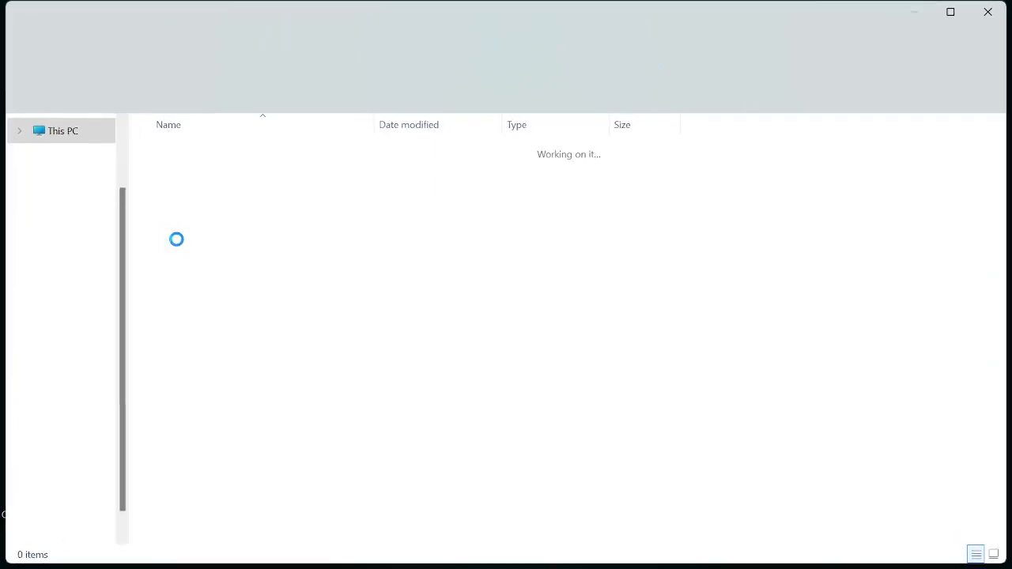
left_click(887, 340)
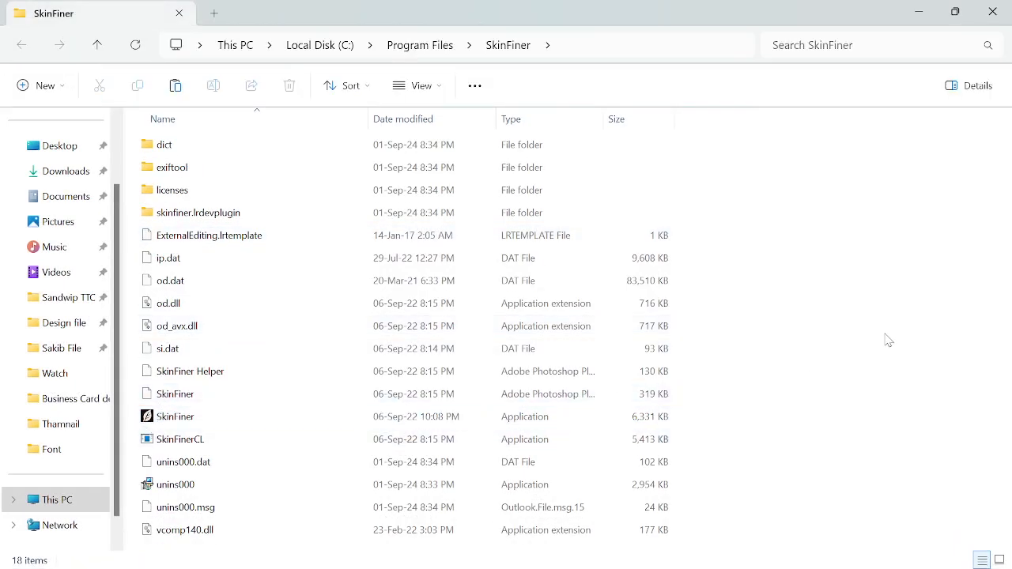
key("ctrl+v")
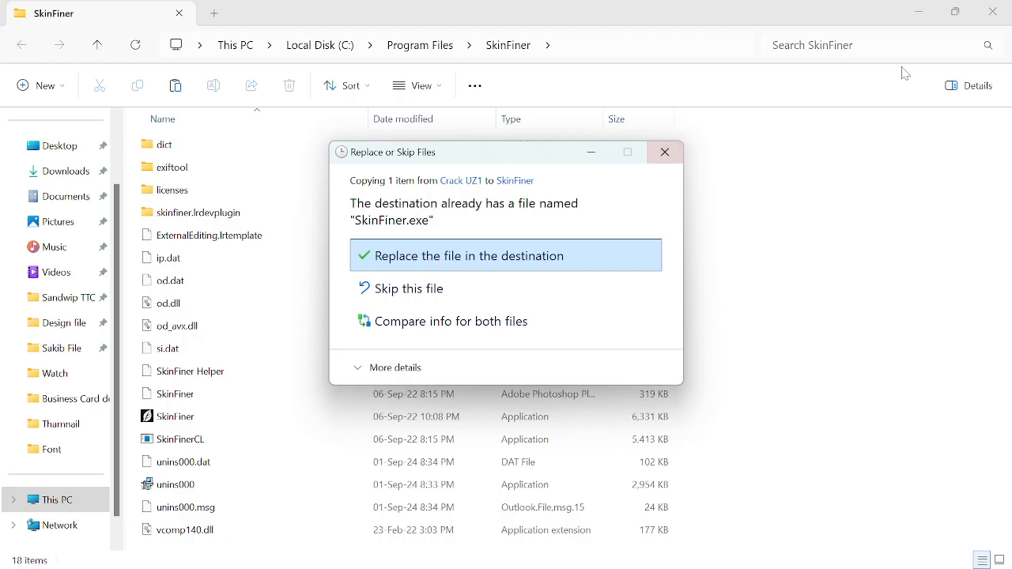
key("Return")
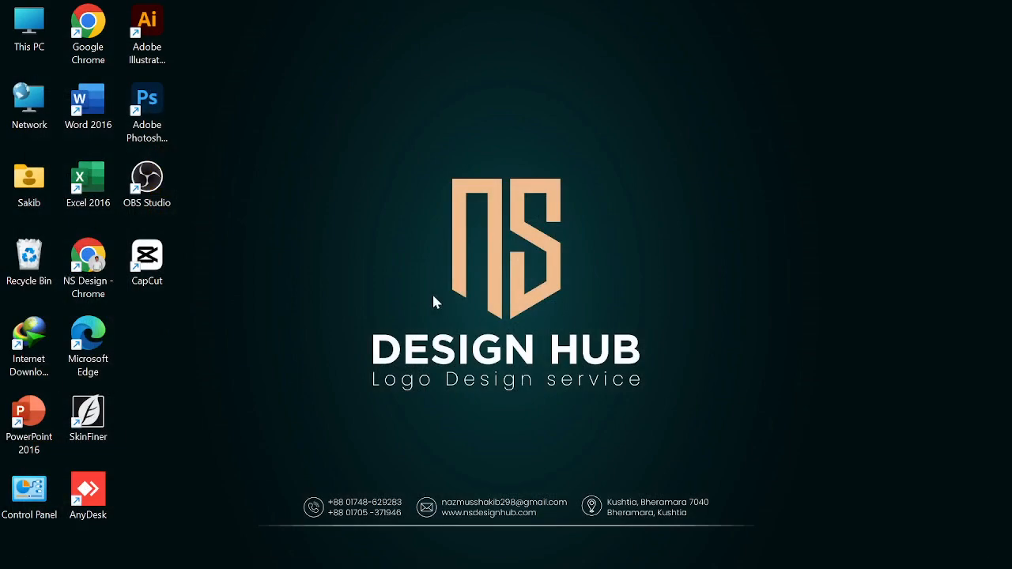
Refresh the desktop and switch back to Photoshop with the portrait document.
right_click(433, 302)
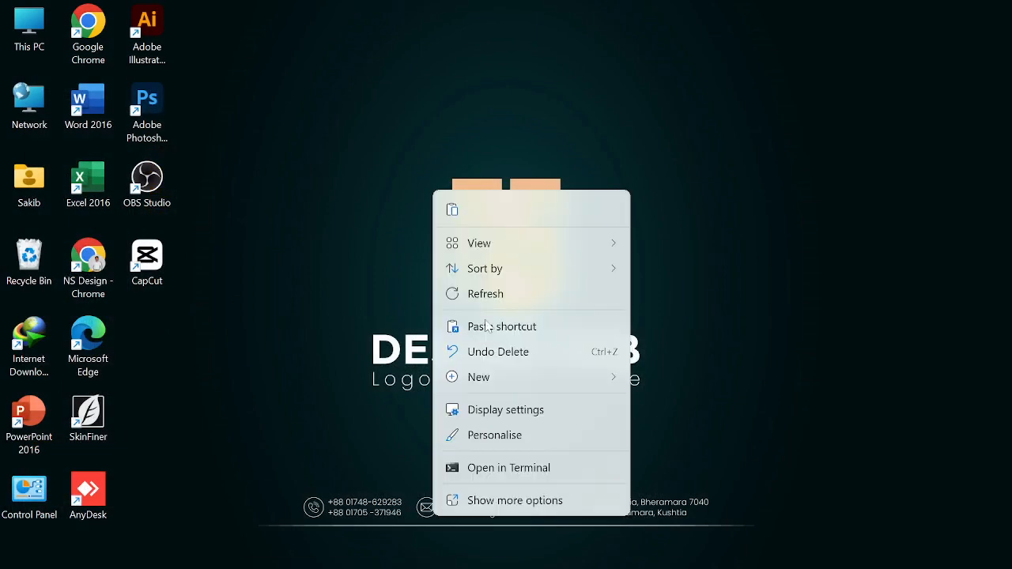
left_click(482, 293)
mouse_move(497, 564)
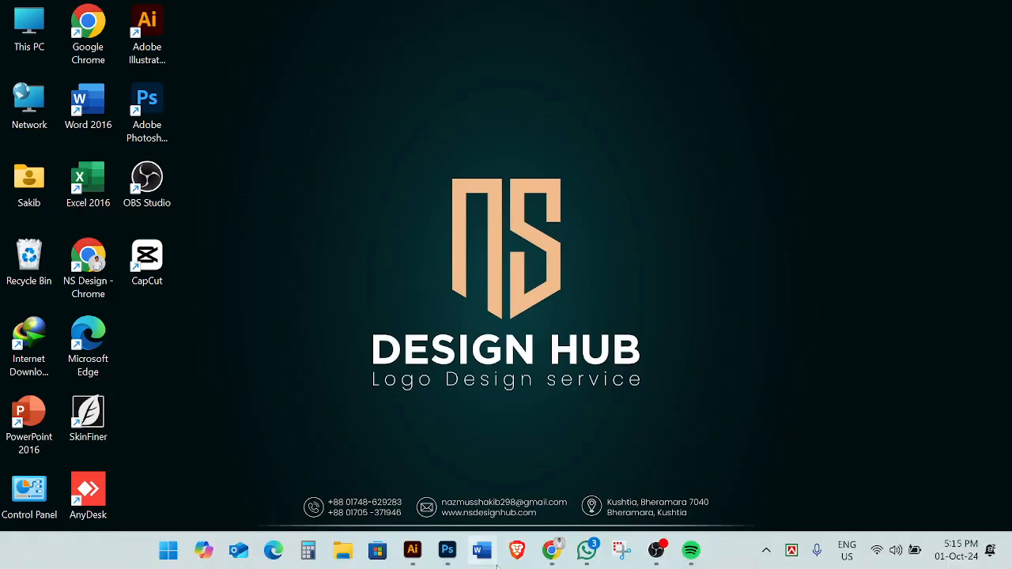
left_click(447, 549)
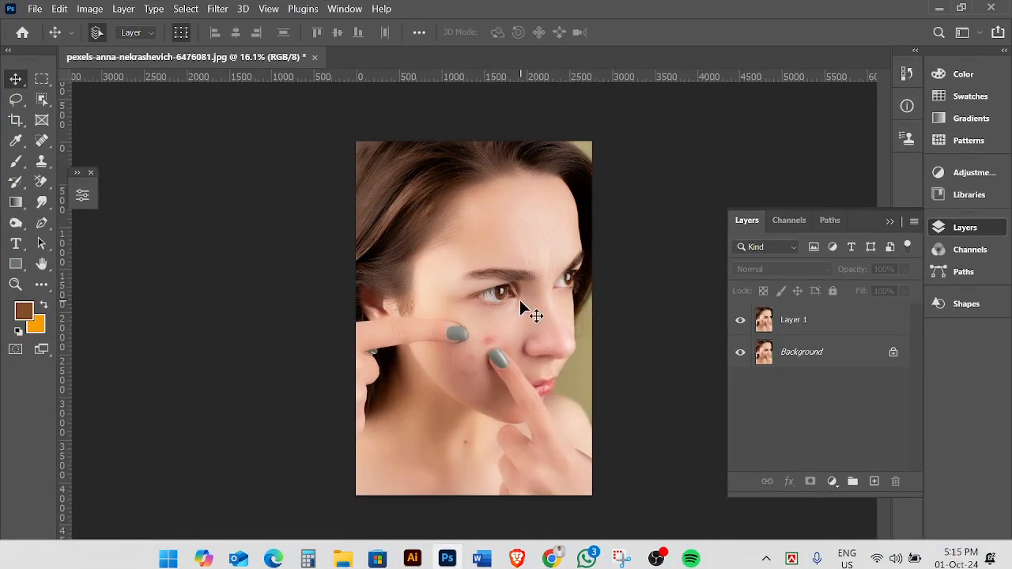
mouse_move(458, 566)
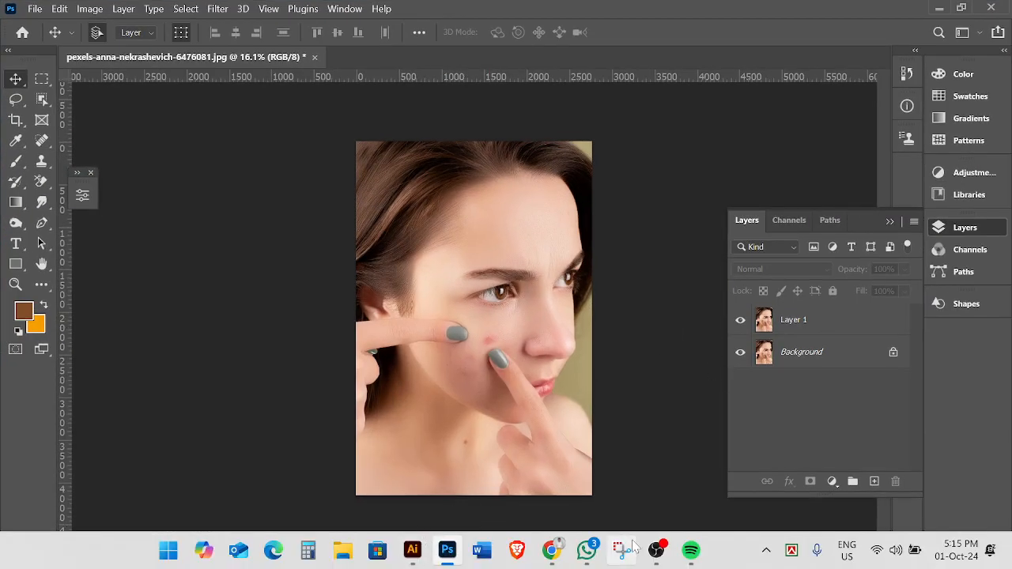